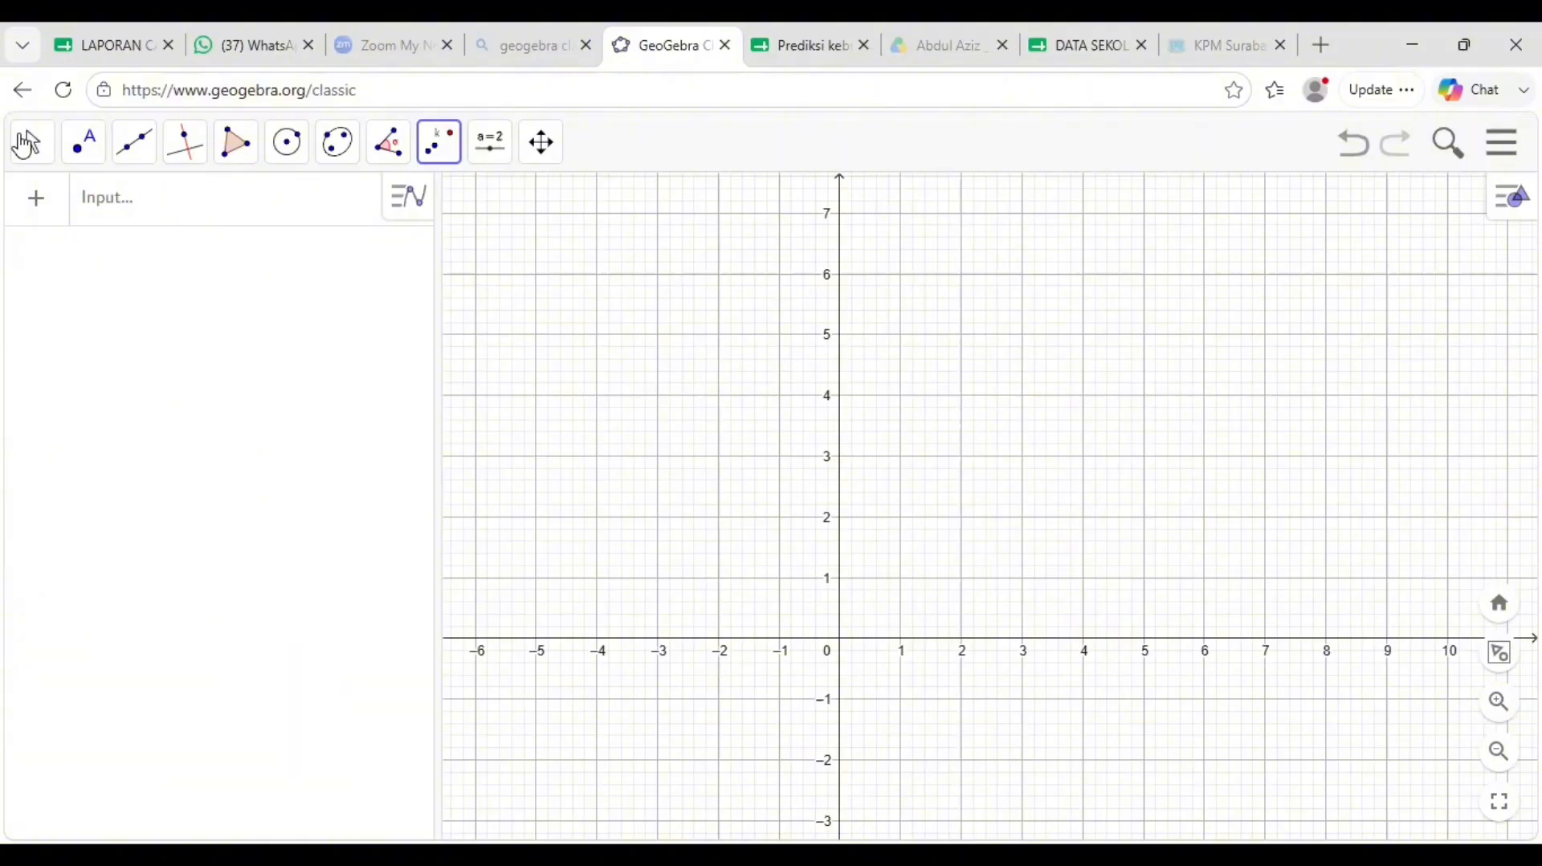
Step: Plot point A at (2, 3) and point B at the origin, and dilate A from B by a factor of 2
{"action": "left_click", "coordinate": [80, 153]}
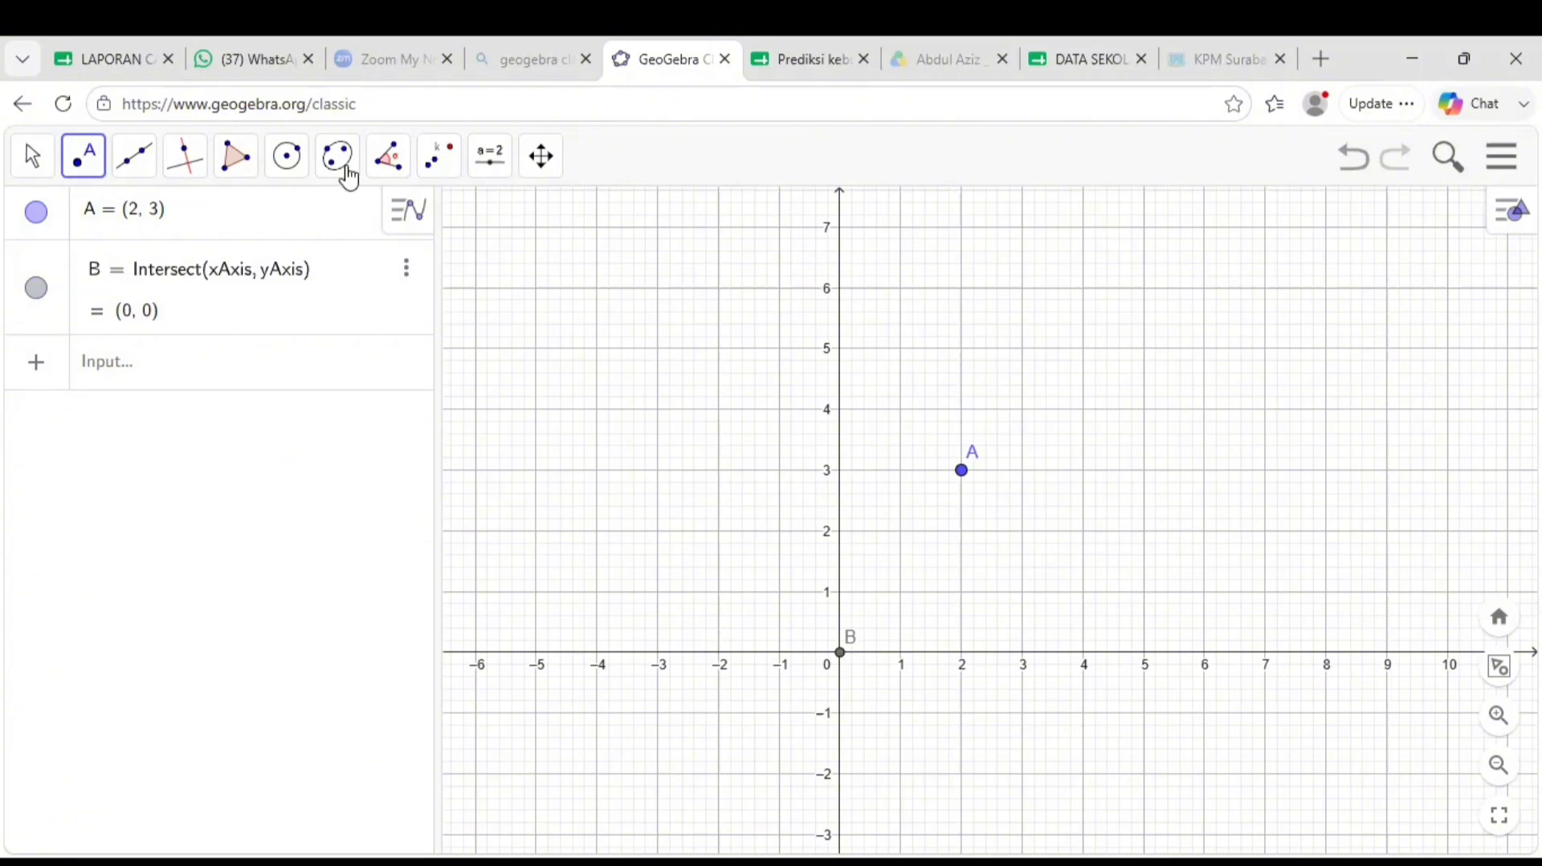
{"action": "left_click", "coordinate": [433, 169]}
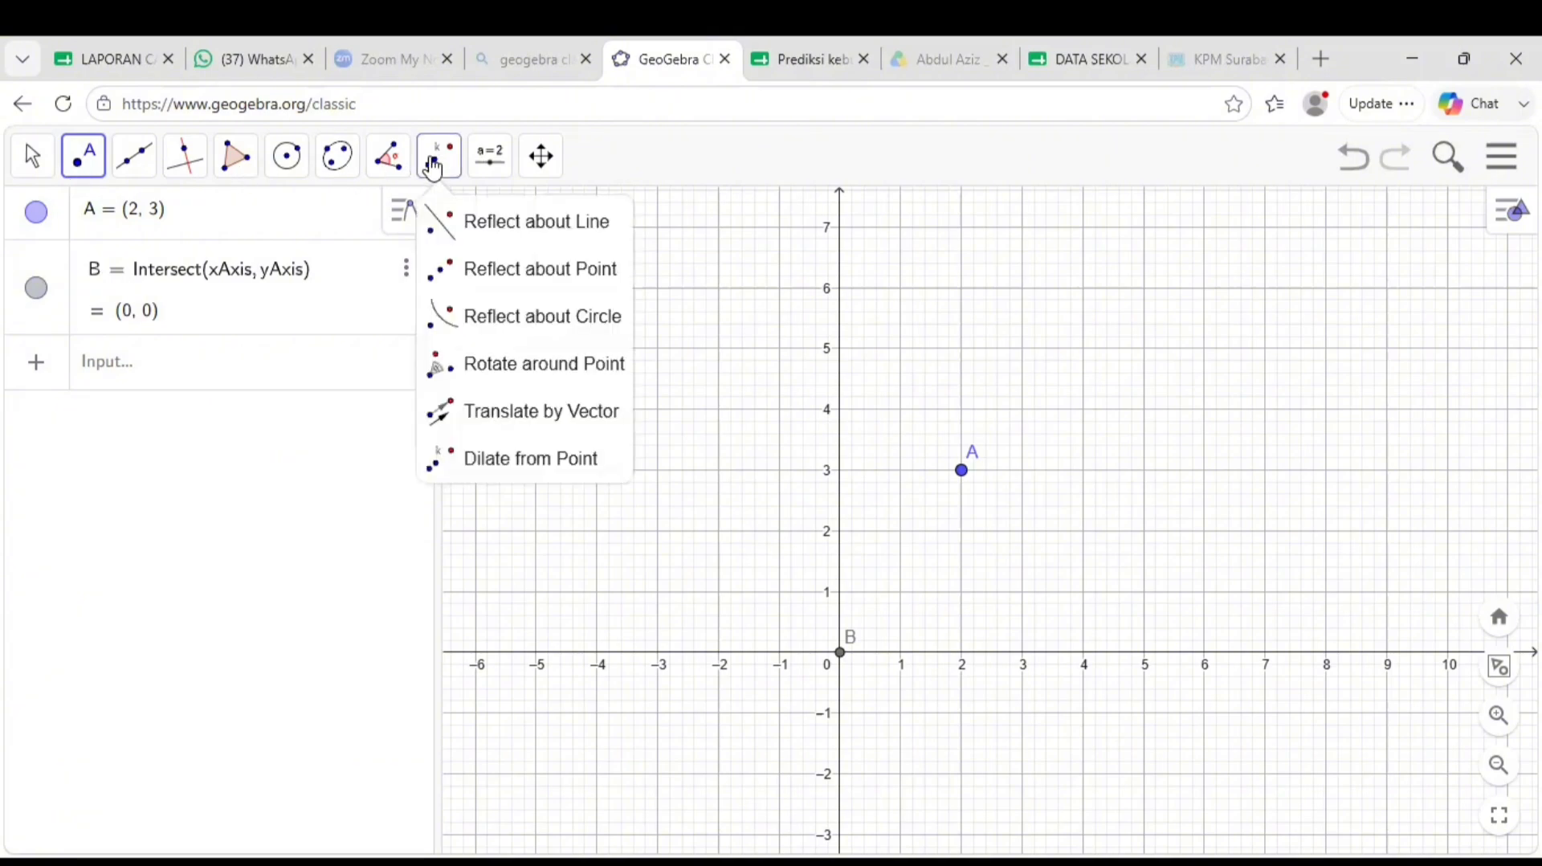
{"action": "left_click", "coordinate": [482, 461]}
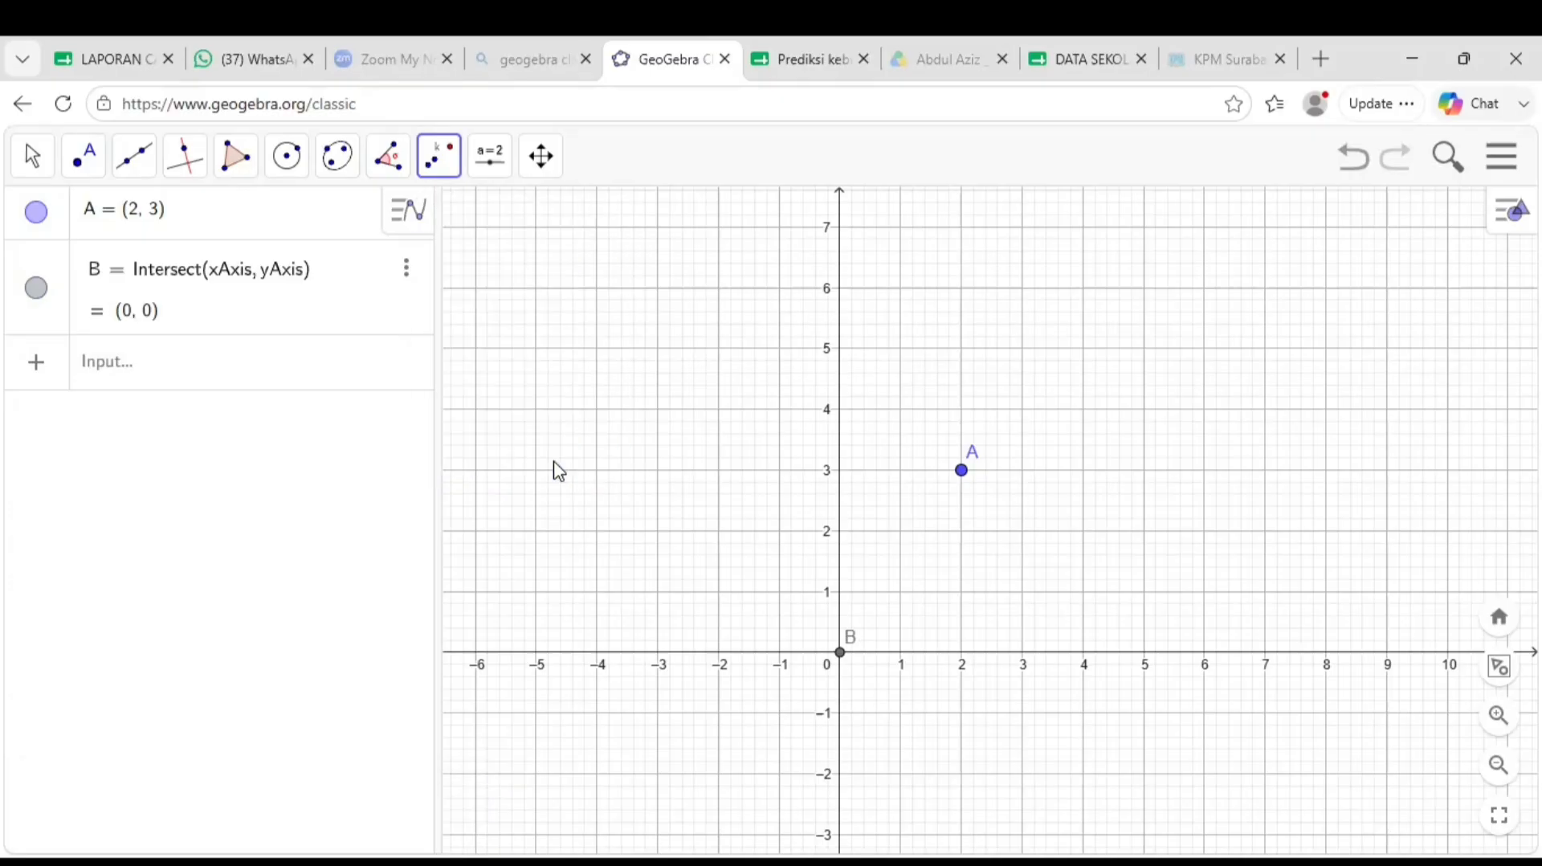
{"action": "left_click", "coordinate": [962, 472]}
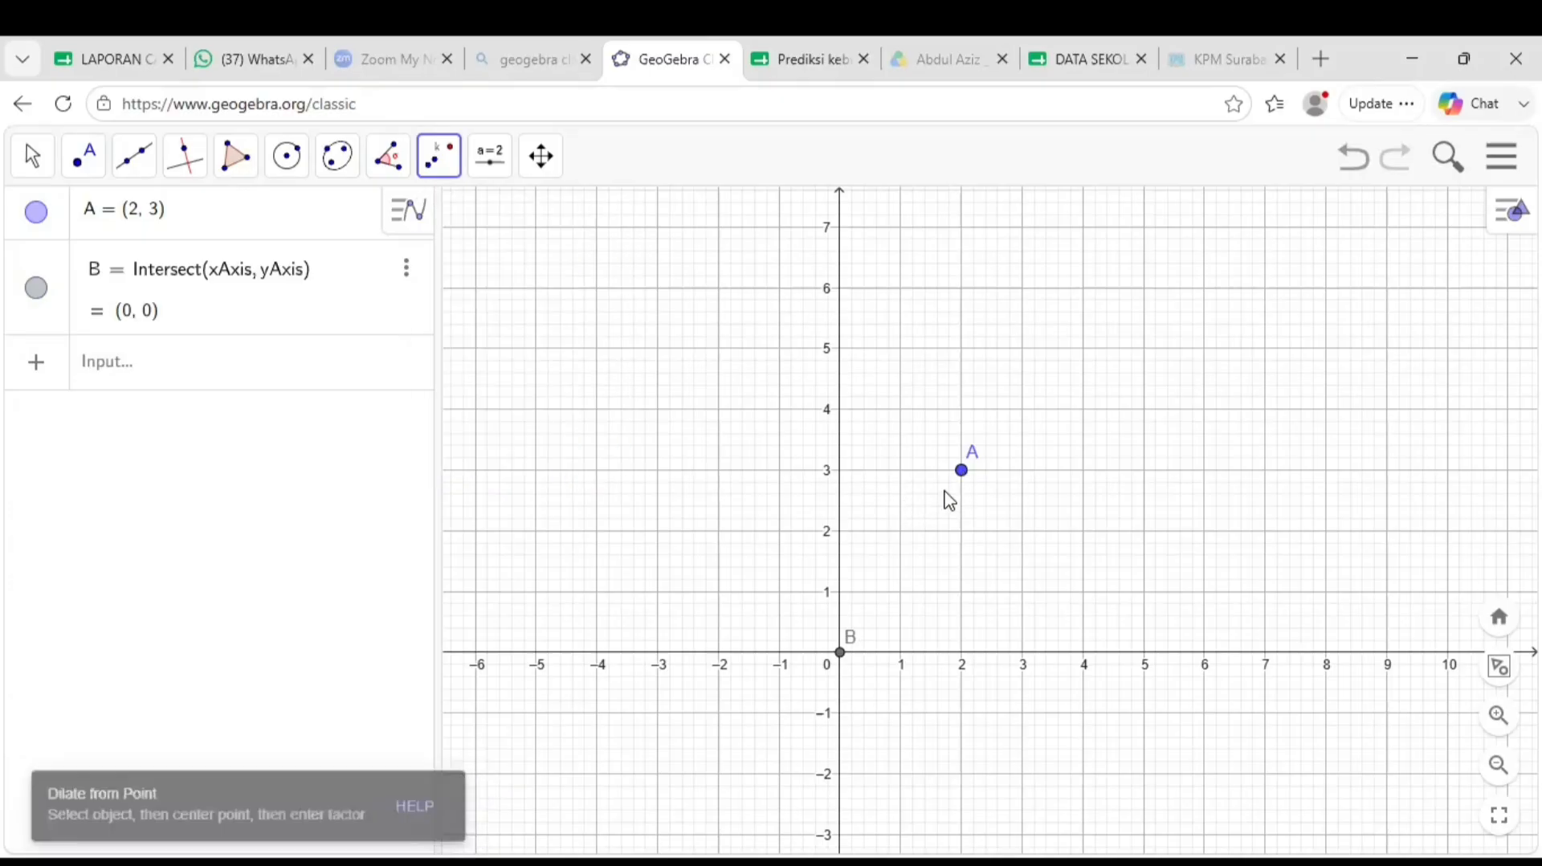
{"action": "left_click", "coordinate": [840, 653]}
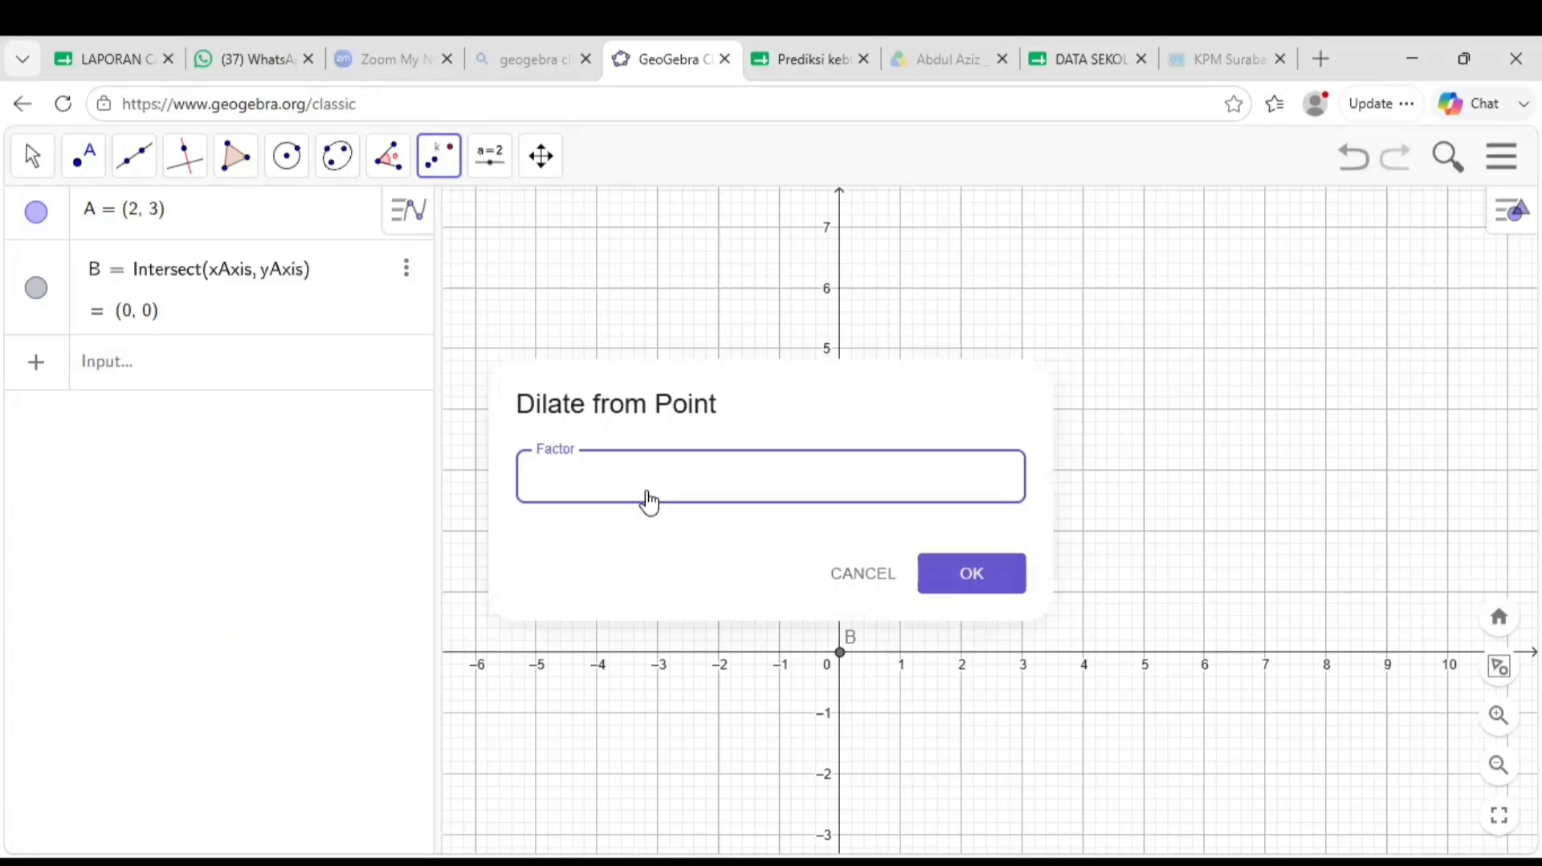
{"action": "type", "text": "2"}
{"action": "left_click", "coordinate": [974, 573]}
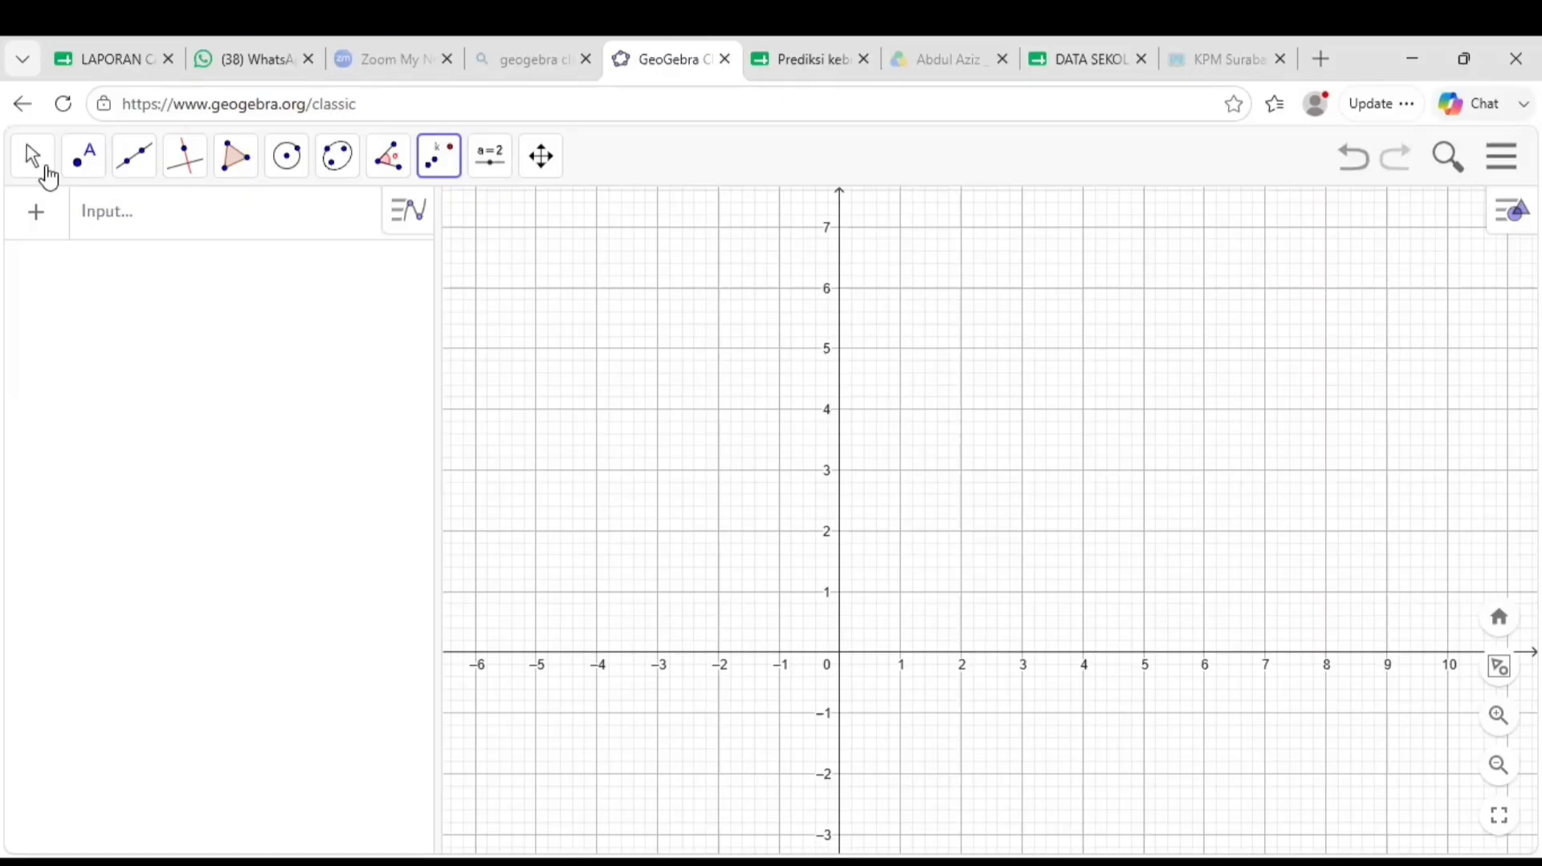
Step: Plot three points on the empty grid: A at (1, 1), B at (3, 1) and C at (2, 3)
{"action": "left_click", "coordinate": [80, 159]}
{"action": "left_click", "coordinate": [111, 233]}
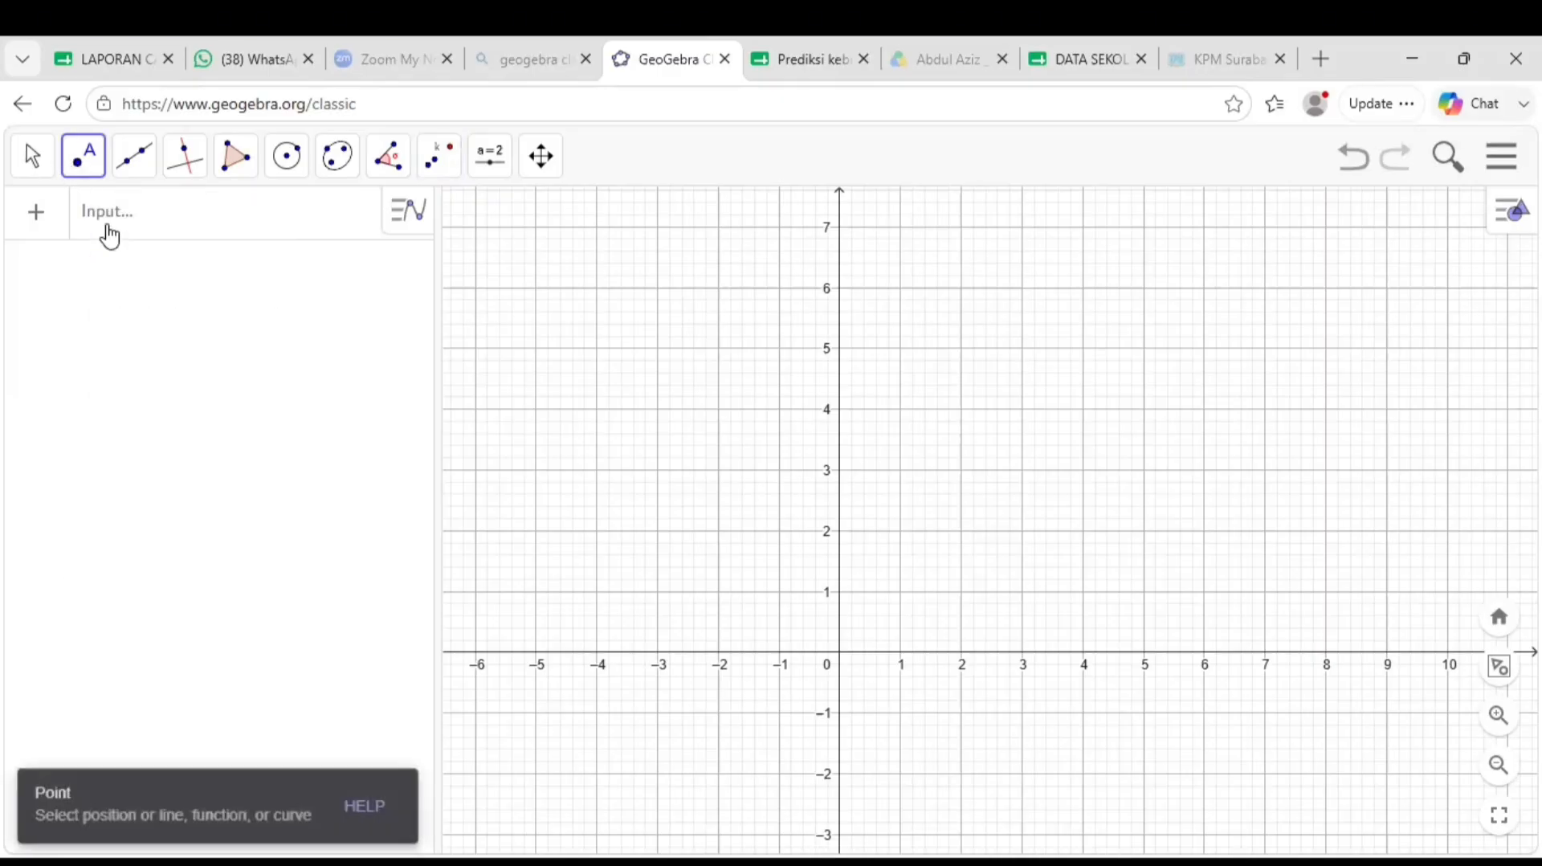
{"action": "left_click", "coordinate": [900, 591]}
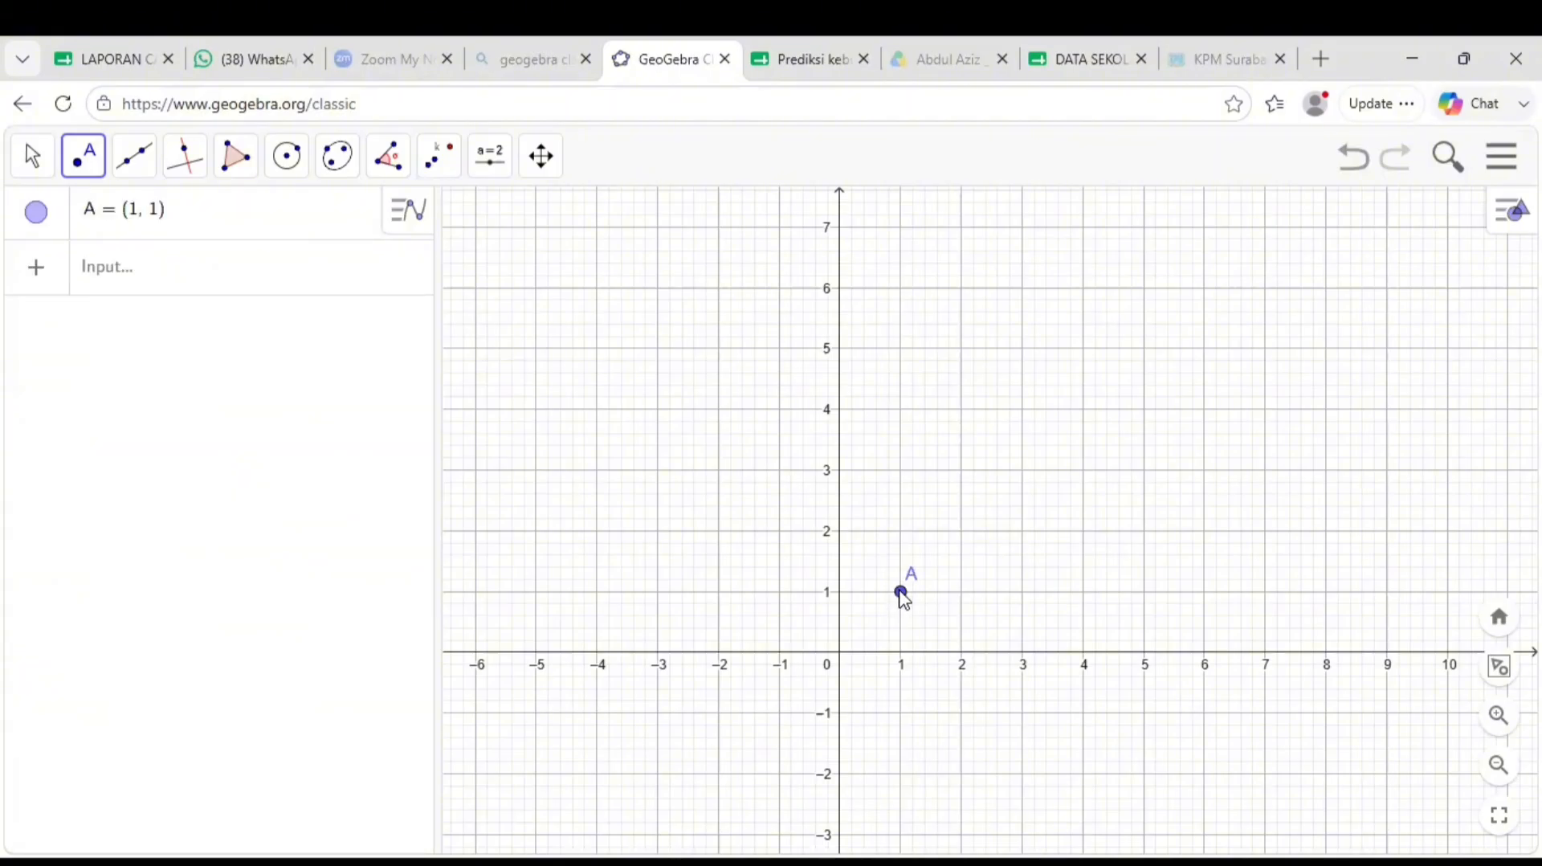
{"action": "left_click", "coordinate": [1022, 592]}
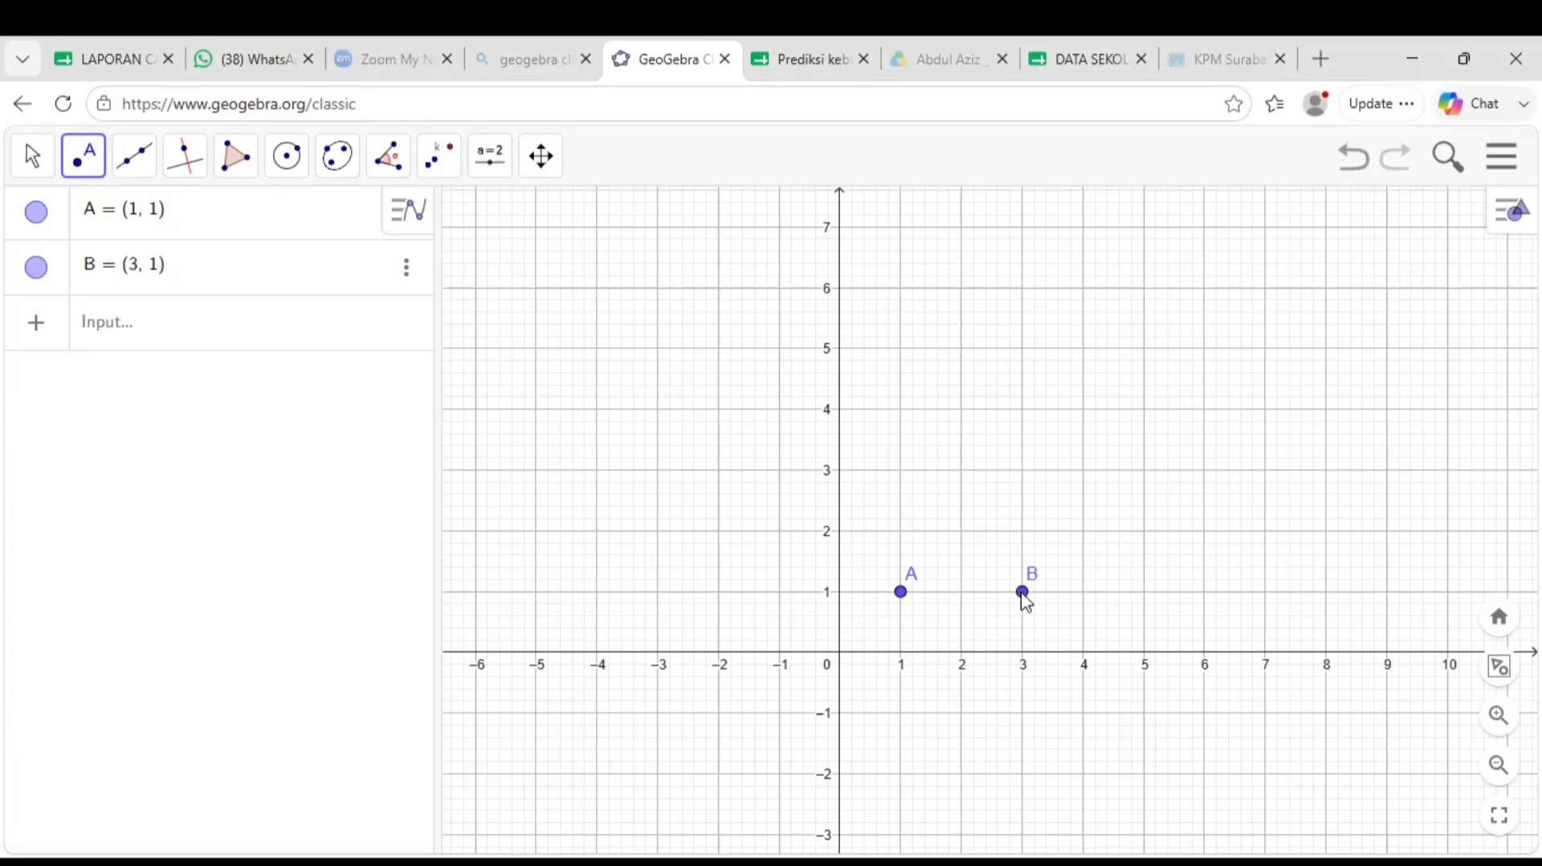
{"action": "left_click", "coordinate": [961, 471]}
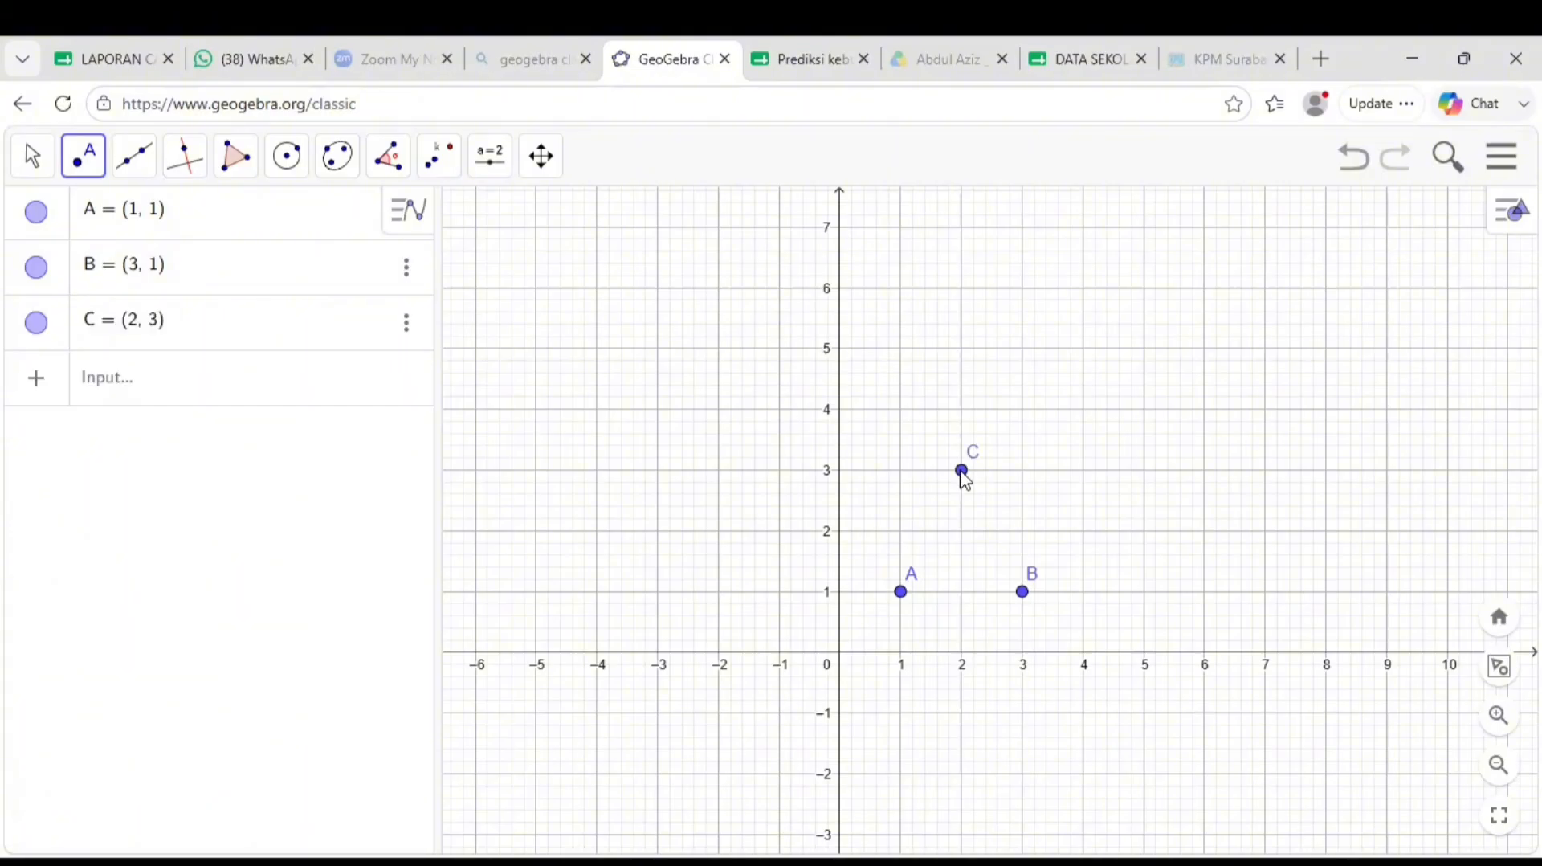
Step: Draw triangle ABC as a polygon through the points A, B and C
{"action": "left_click", "coordinate": [236, 158]}
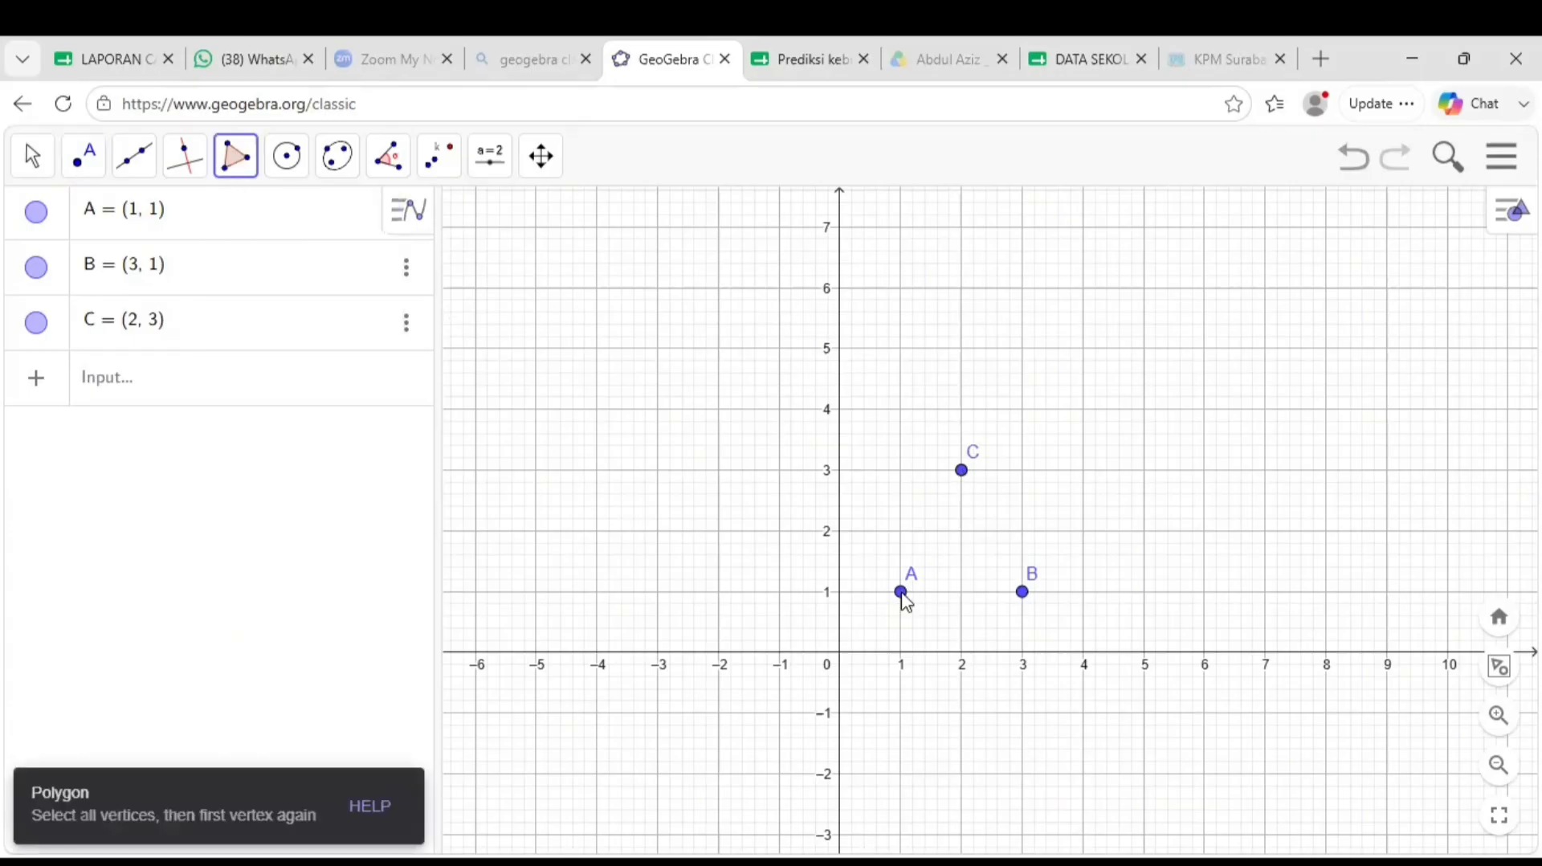
{"action": "left_click", "coordinate": [912, 595]}
{"action": "left_click", "coordinate": [1023, 597]}
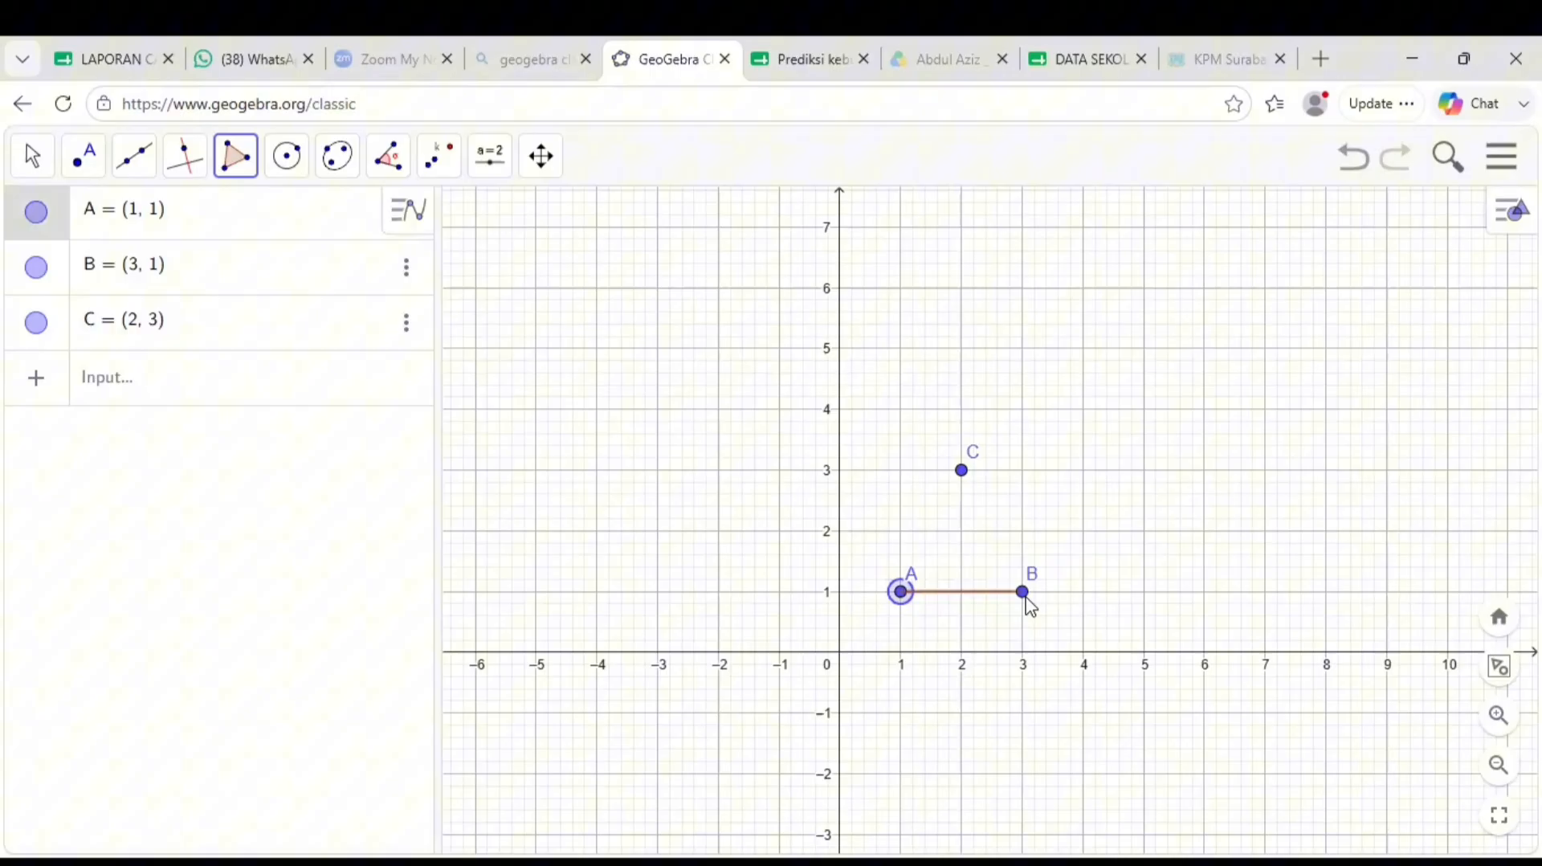
{"action": "left_click", "coordinate": [963, 478]}
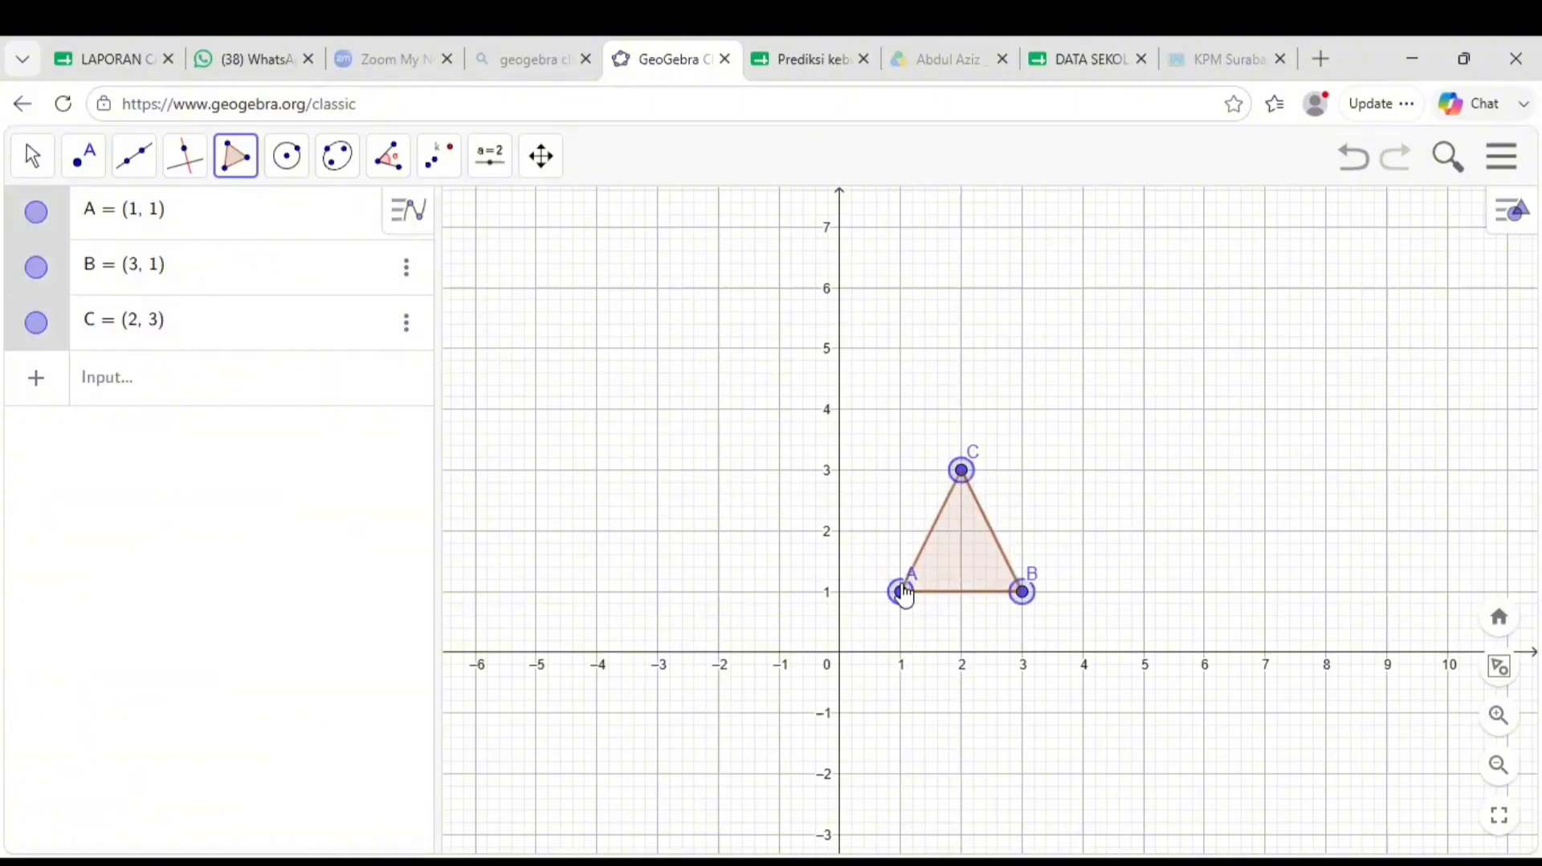
{"action": "left_click", "coordinate": [902, 592]}
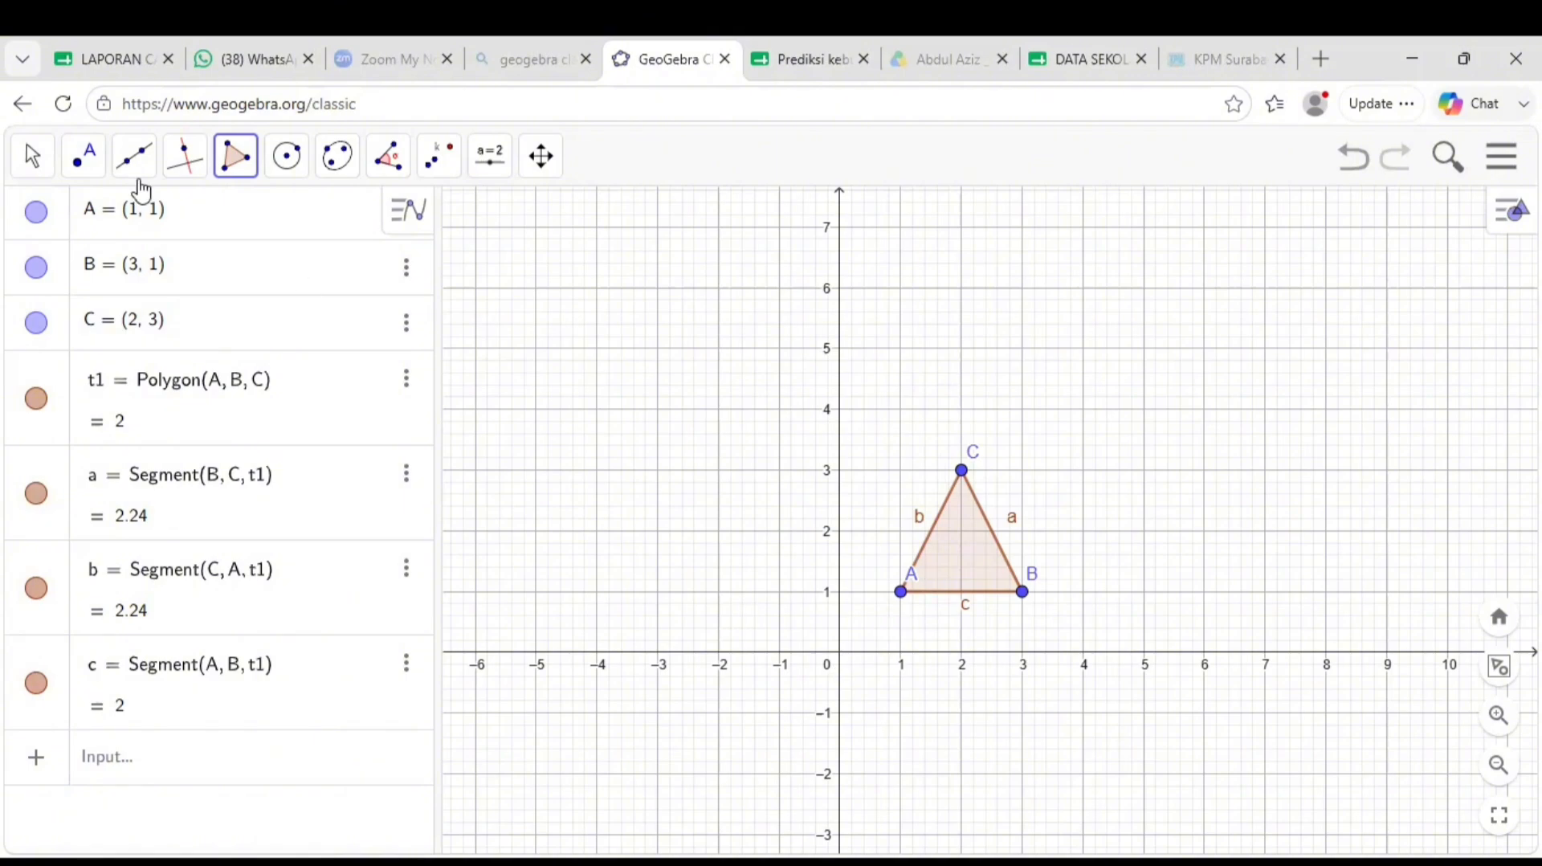
Step: Place a point at the origin, where the x-axis and y-axis intersect
{"action": "left_click", "coordinate": [82, 157]}
{"action": "mouse_move", "coordinate": [134, 160]}
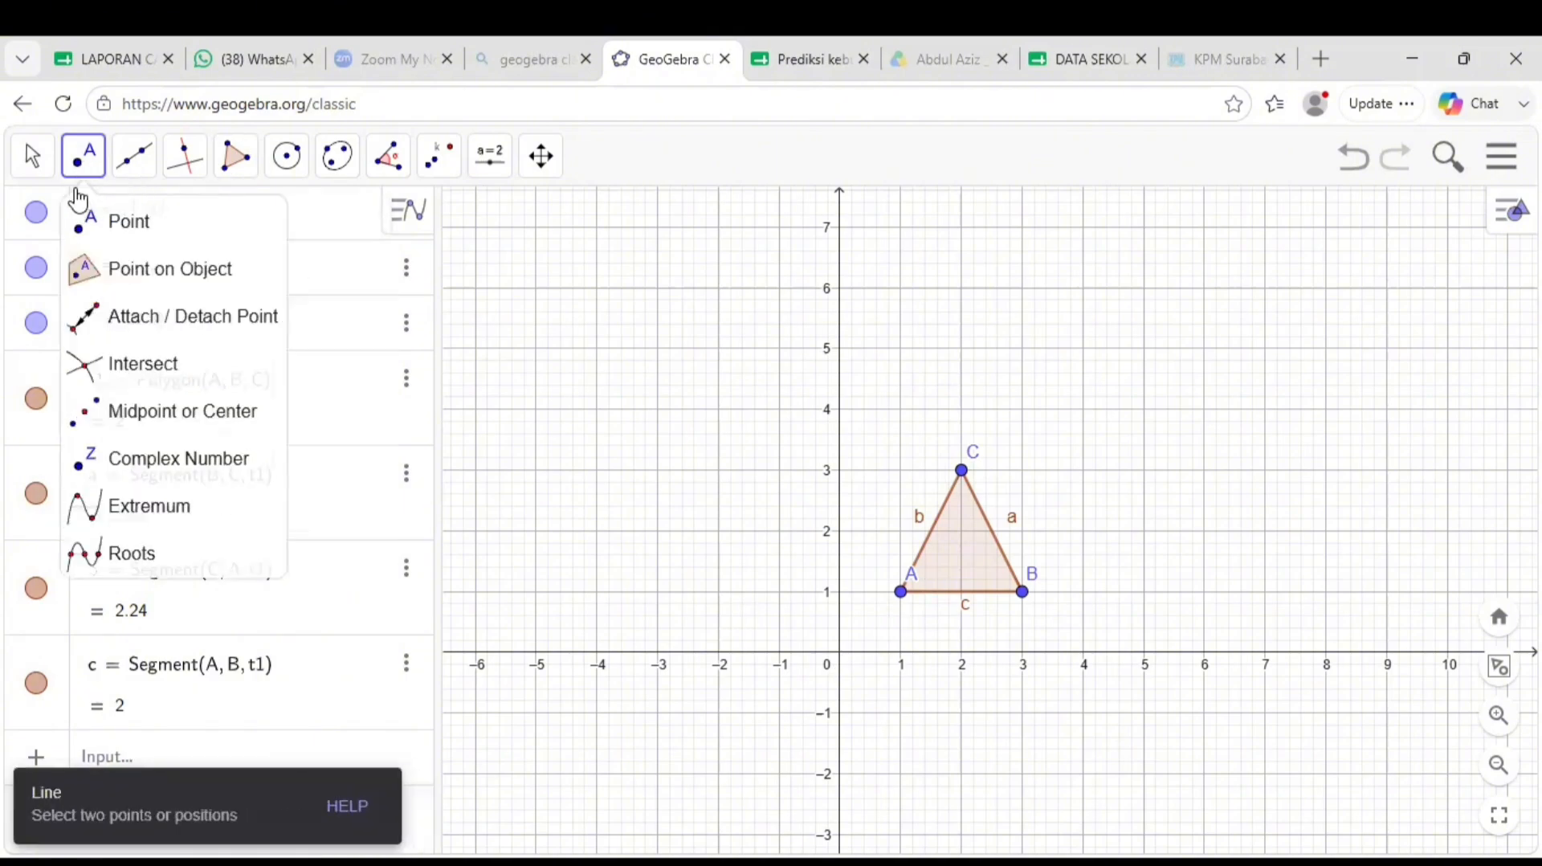
{"action": "left_click", "coordinate": [840, 653]}
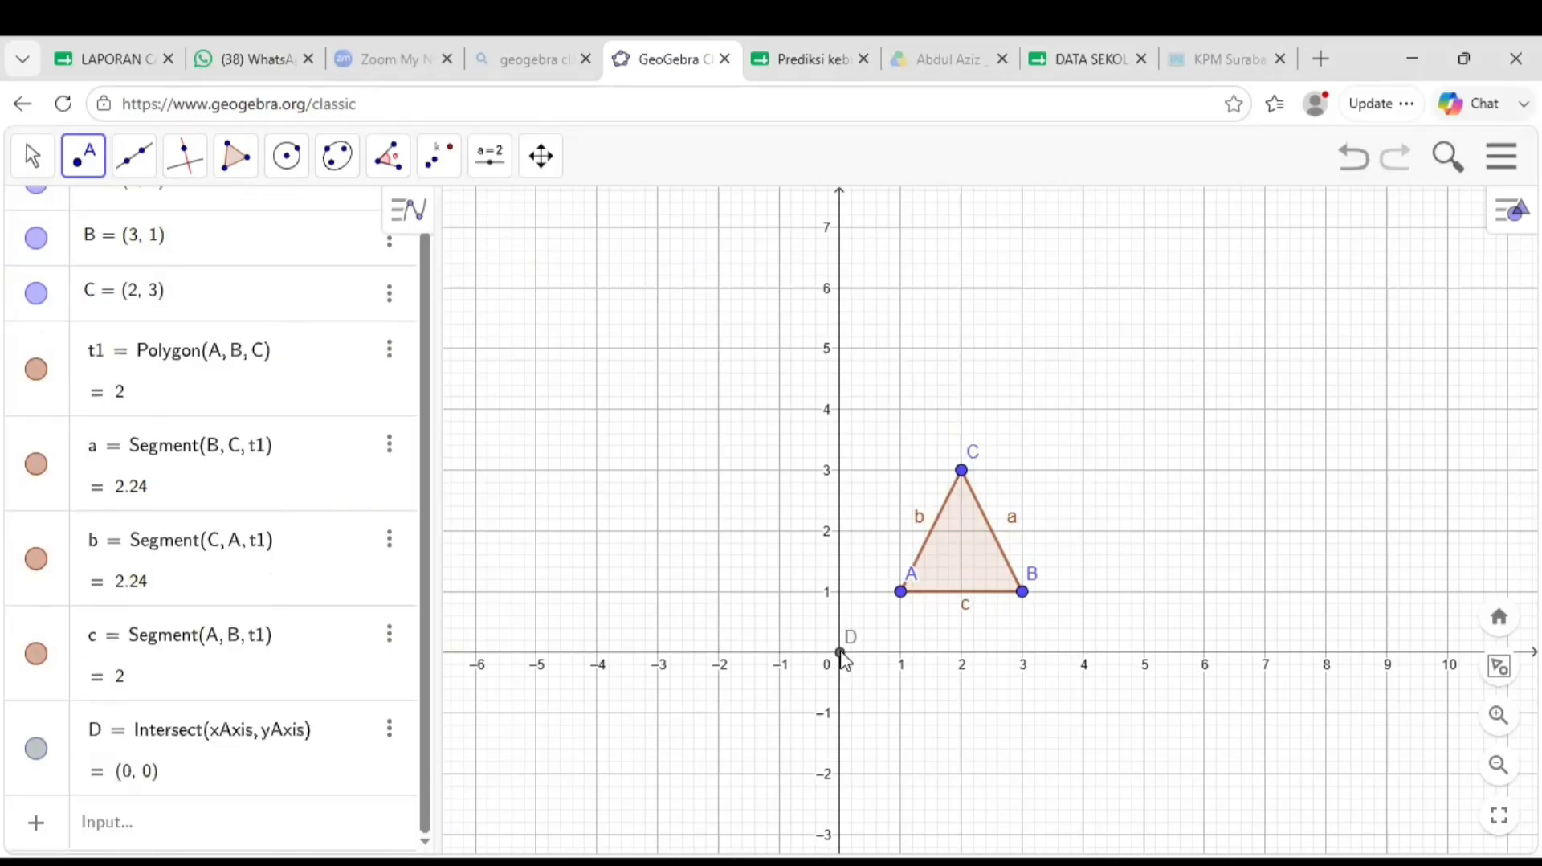
{"action": "key", "text": "Escape"}
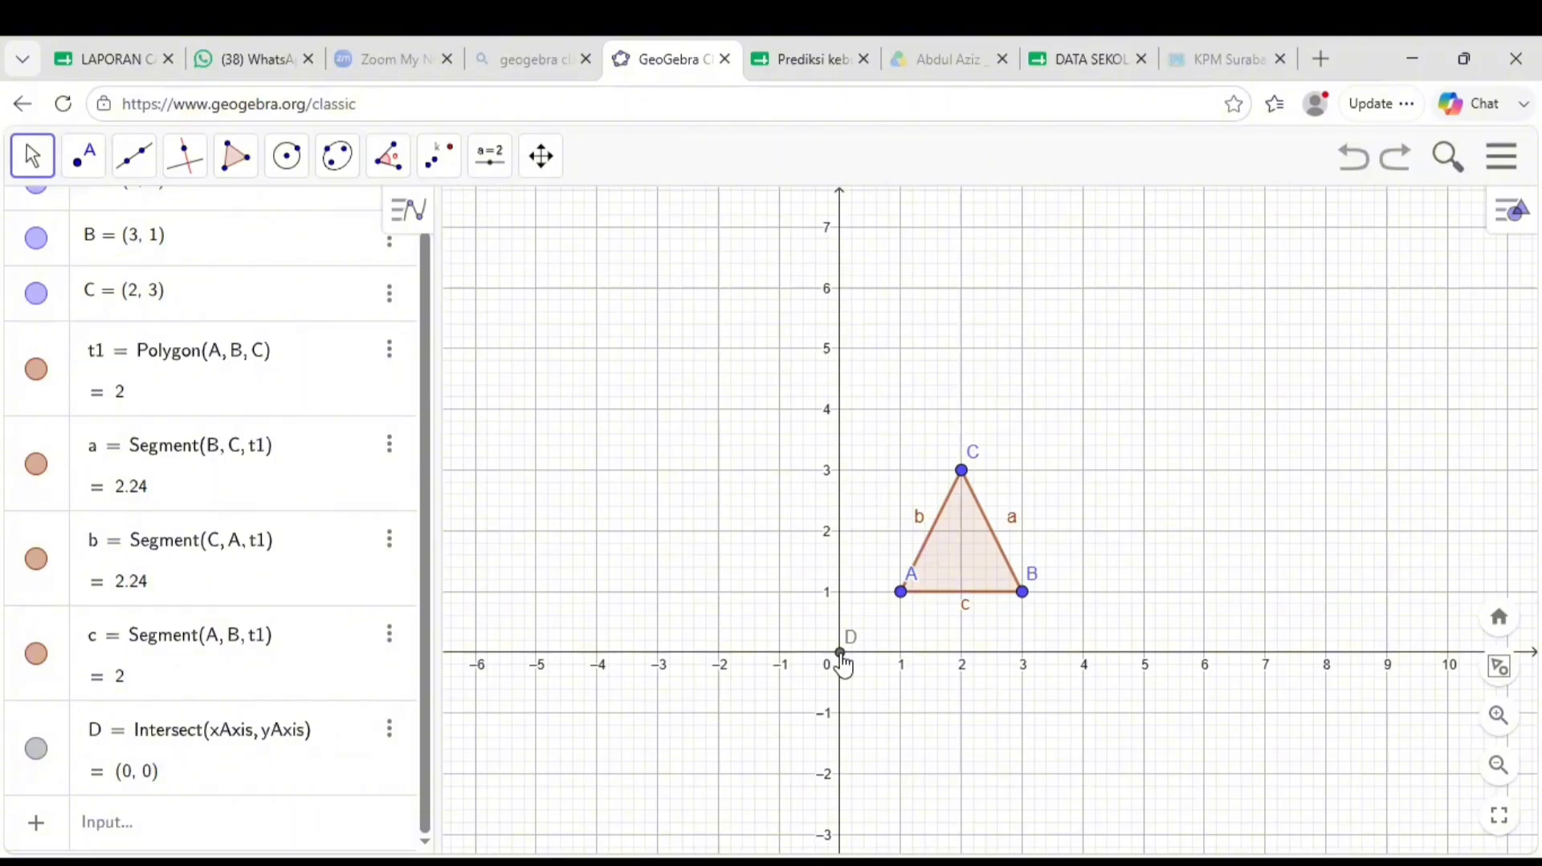
Step: Dilate triangle ABC from the origin point D by a factor of 2
{"action": "left_click", "coordinate": [438, 167]}
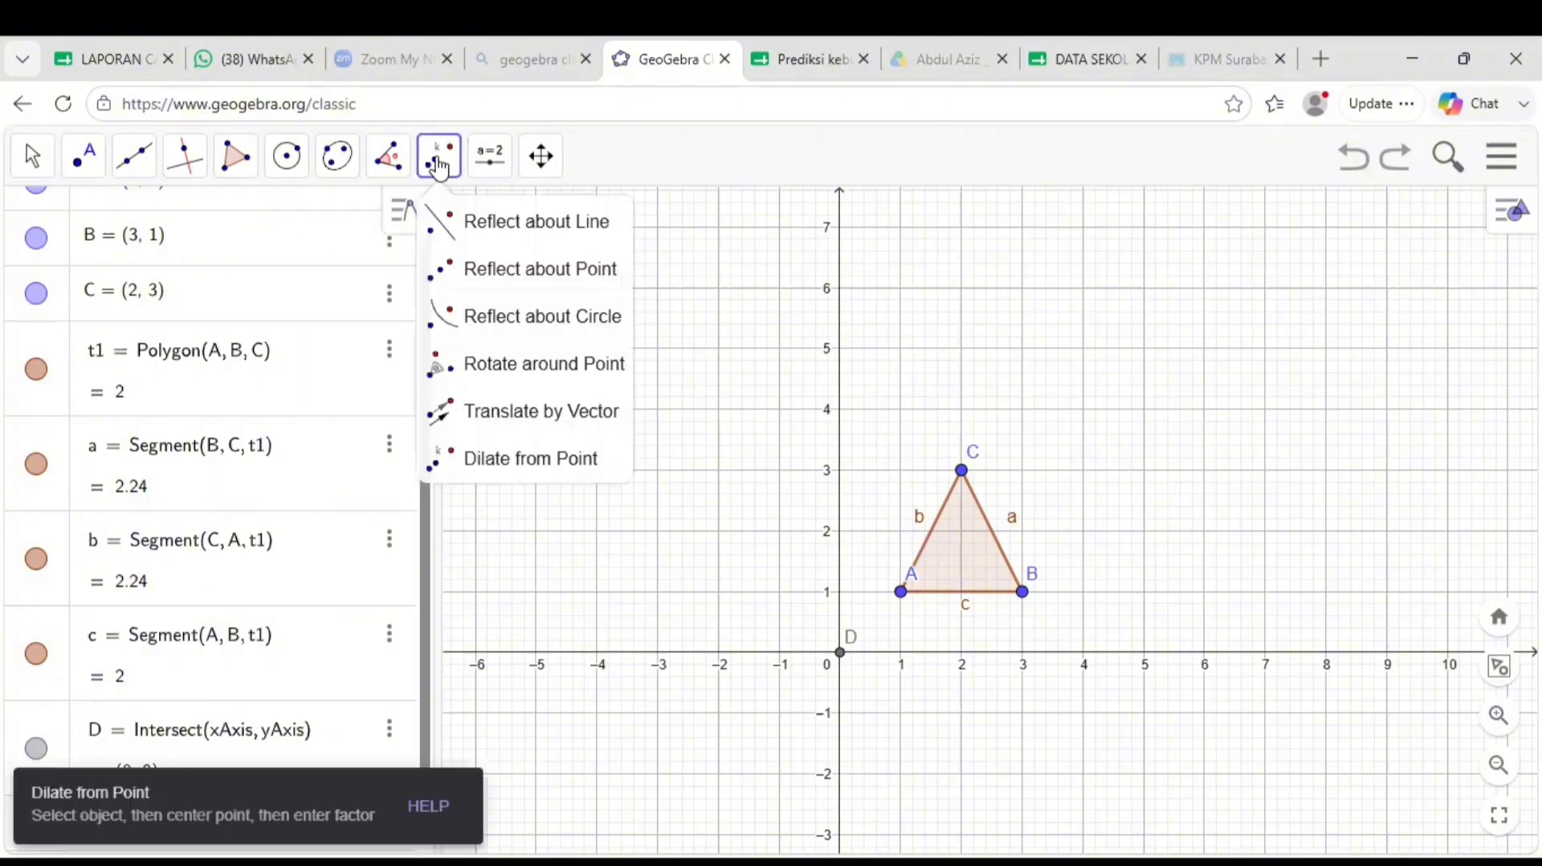
{"action": "left_click", "coordinate": [462, 411]}
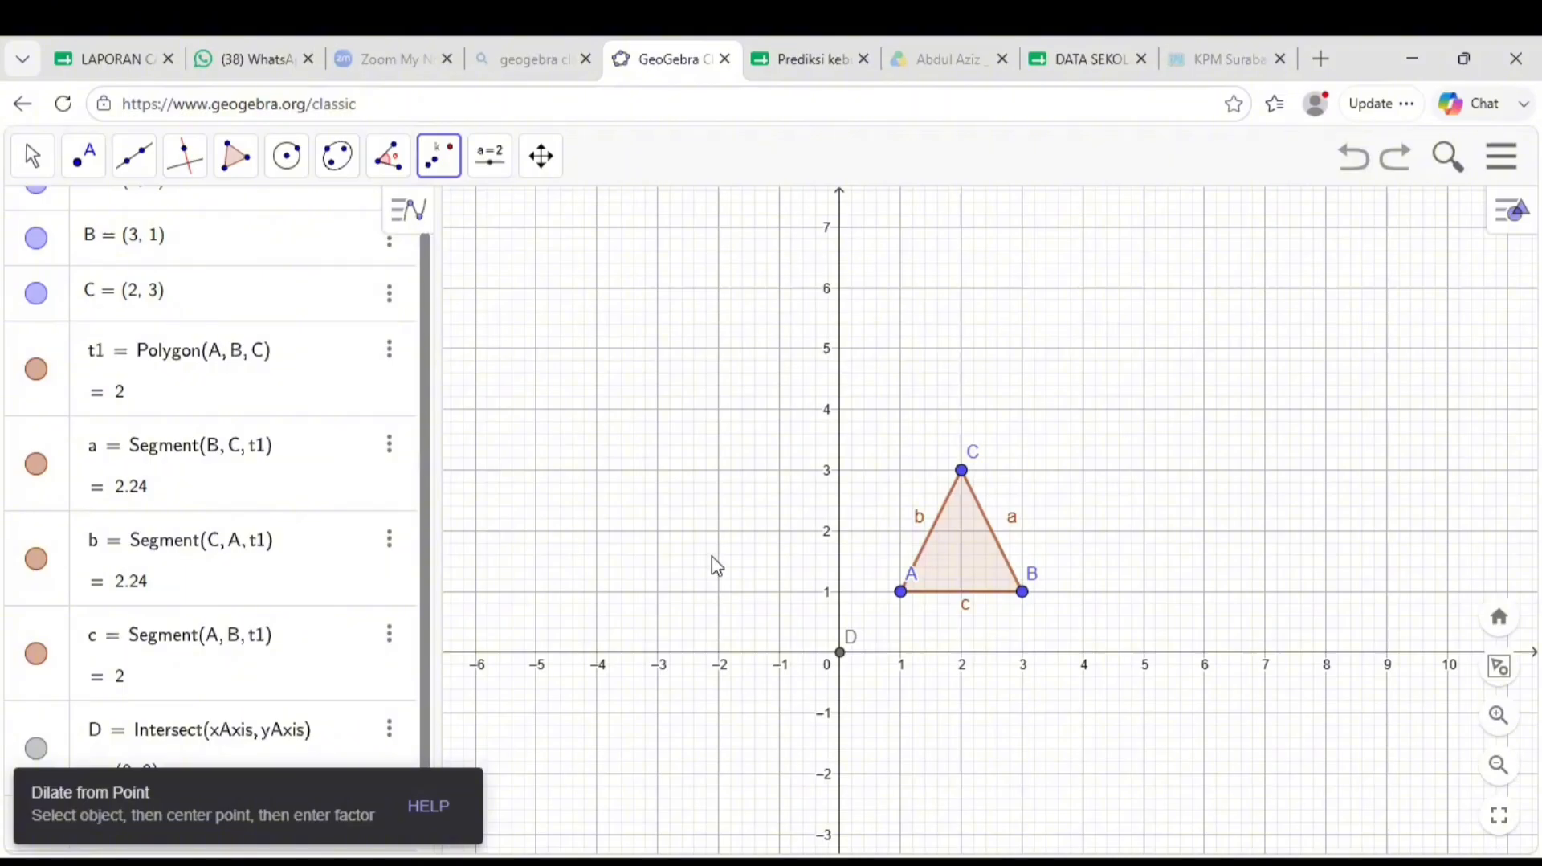
{"action": "left_click", "coordinate": [962, 556]}
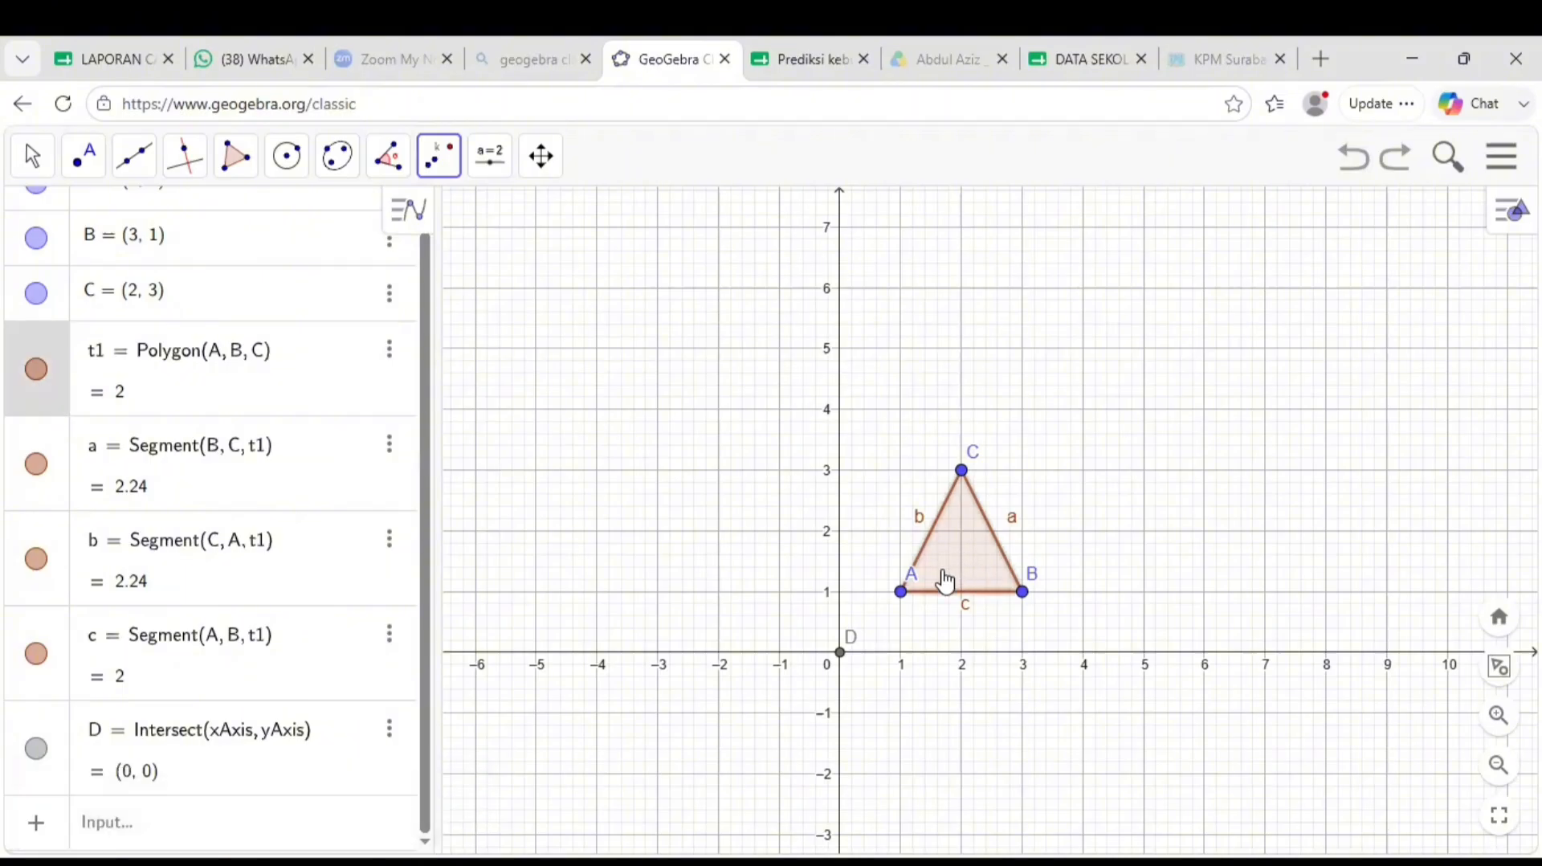
{"action": "left_click", "coordinate": [840, 654]}
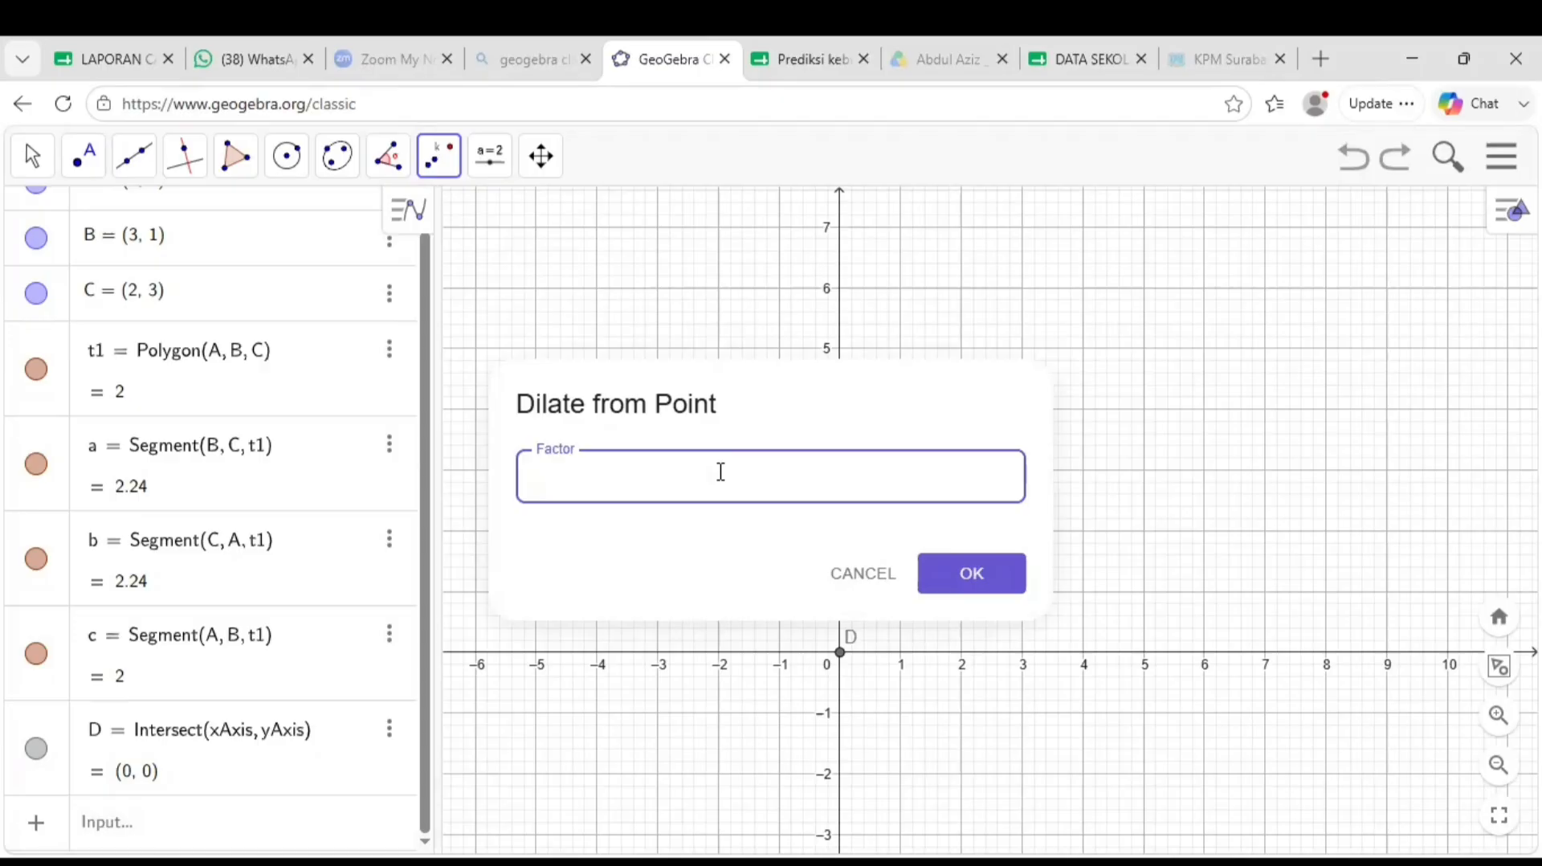
{"action": "type", "text": "2"}
{"action": "left_click", "coordinate": [957, 578]}
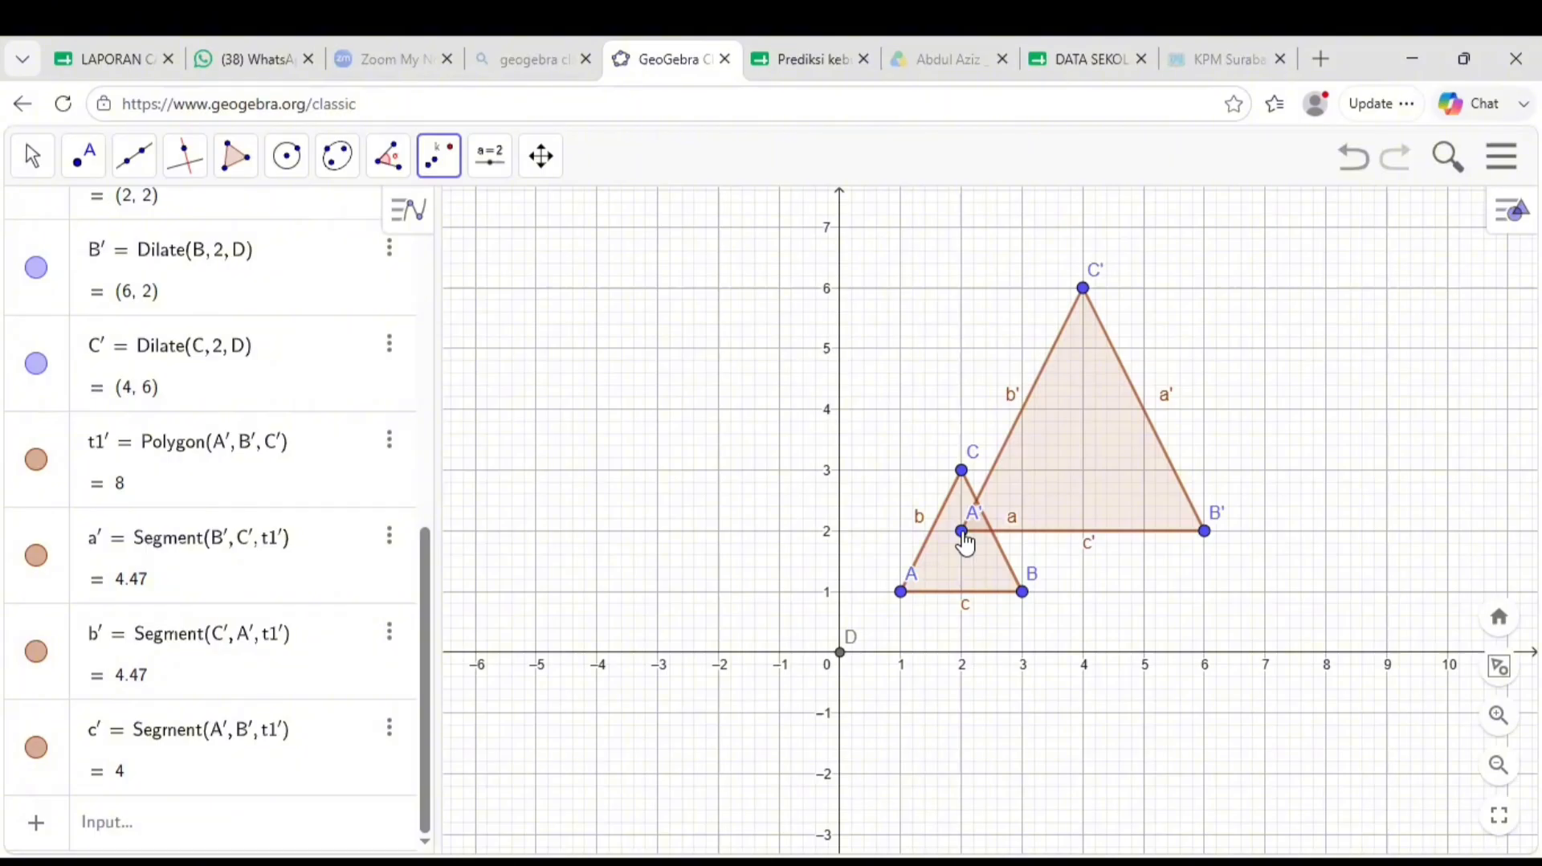
{"action": "left_click", "coordinate": [84, 156]}
{"action": "left_click", "coordinate": [961, 532]}
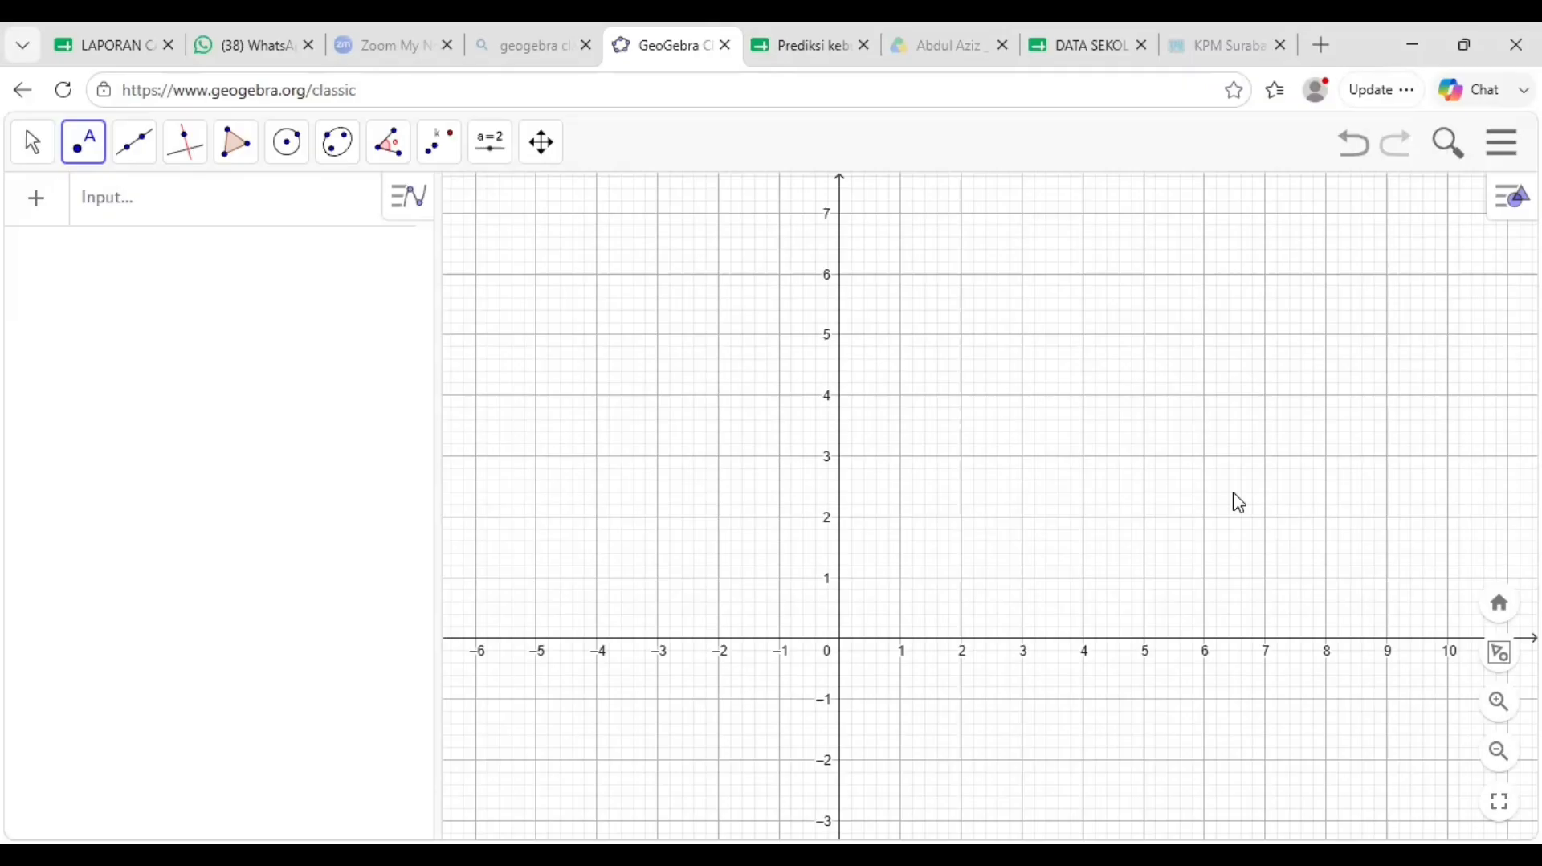
Step: Plot point A at (3, 4) and point B at the origin on the empty grid
{"action": "left_click", "coordinate": [85, 144]}
{"action": "left_click", "coordinate": [85, 164]}
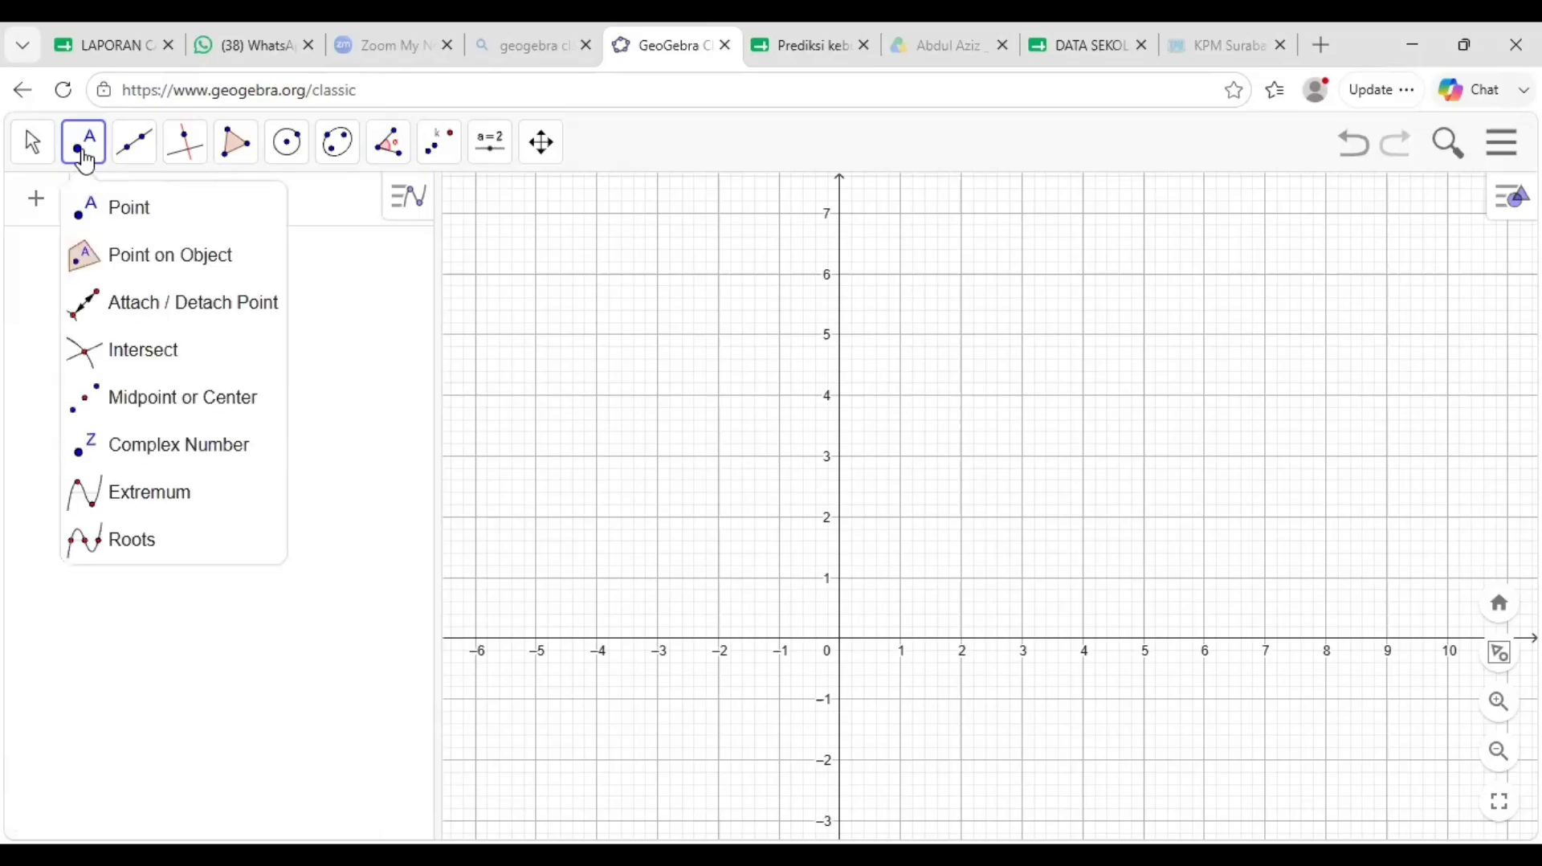
{"action": "left_click", "coordinate": [116, 210]}
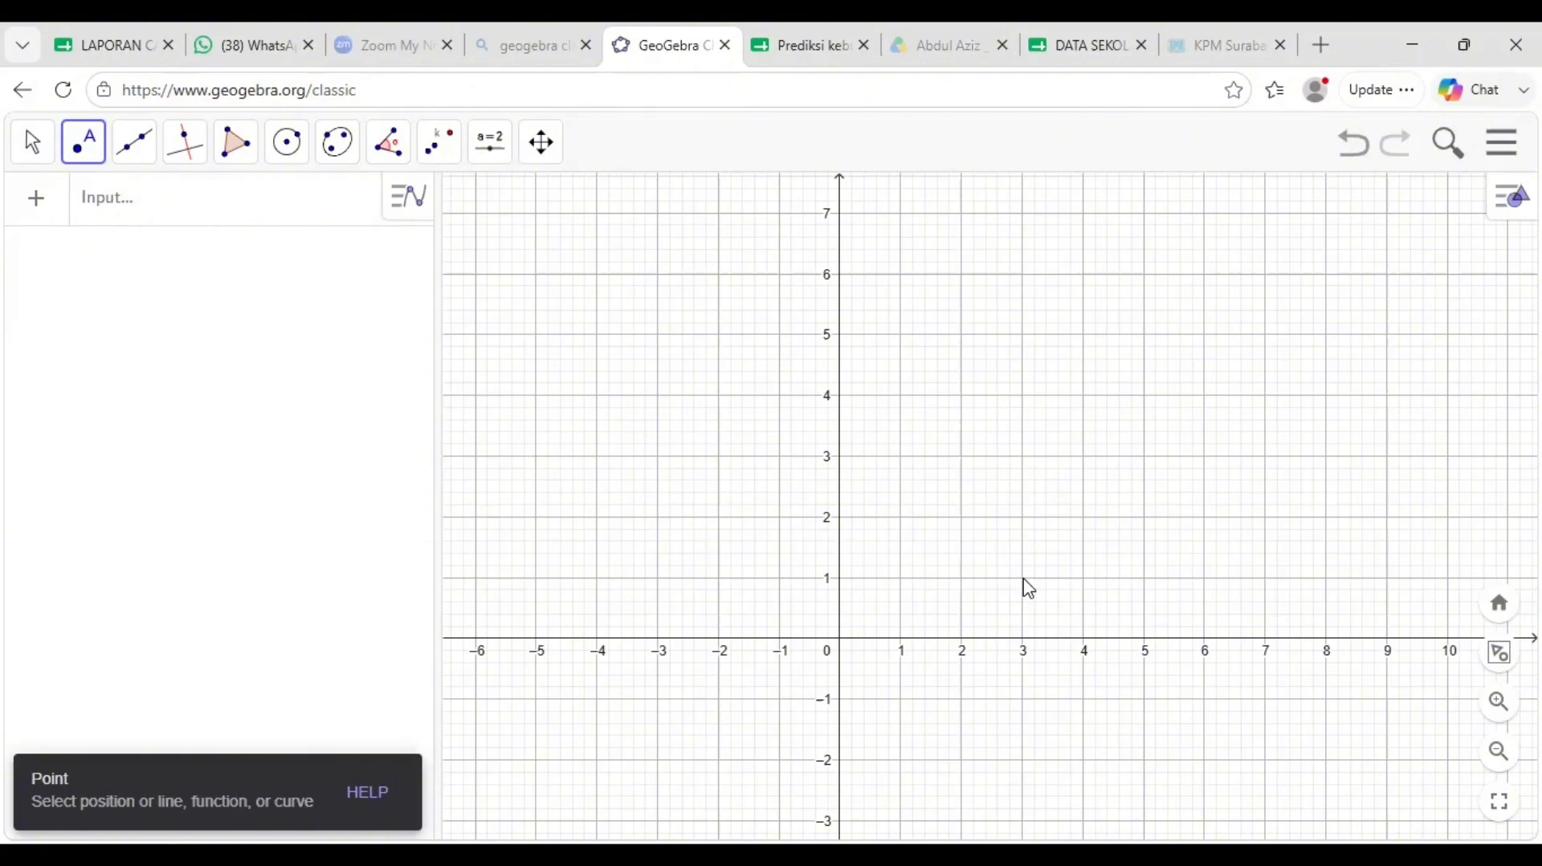
{"action": "left_click", "coordinate": [1022, 397]}
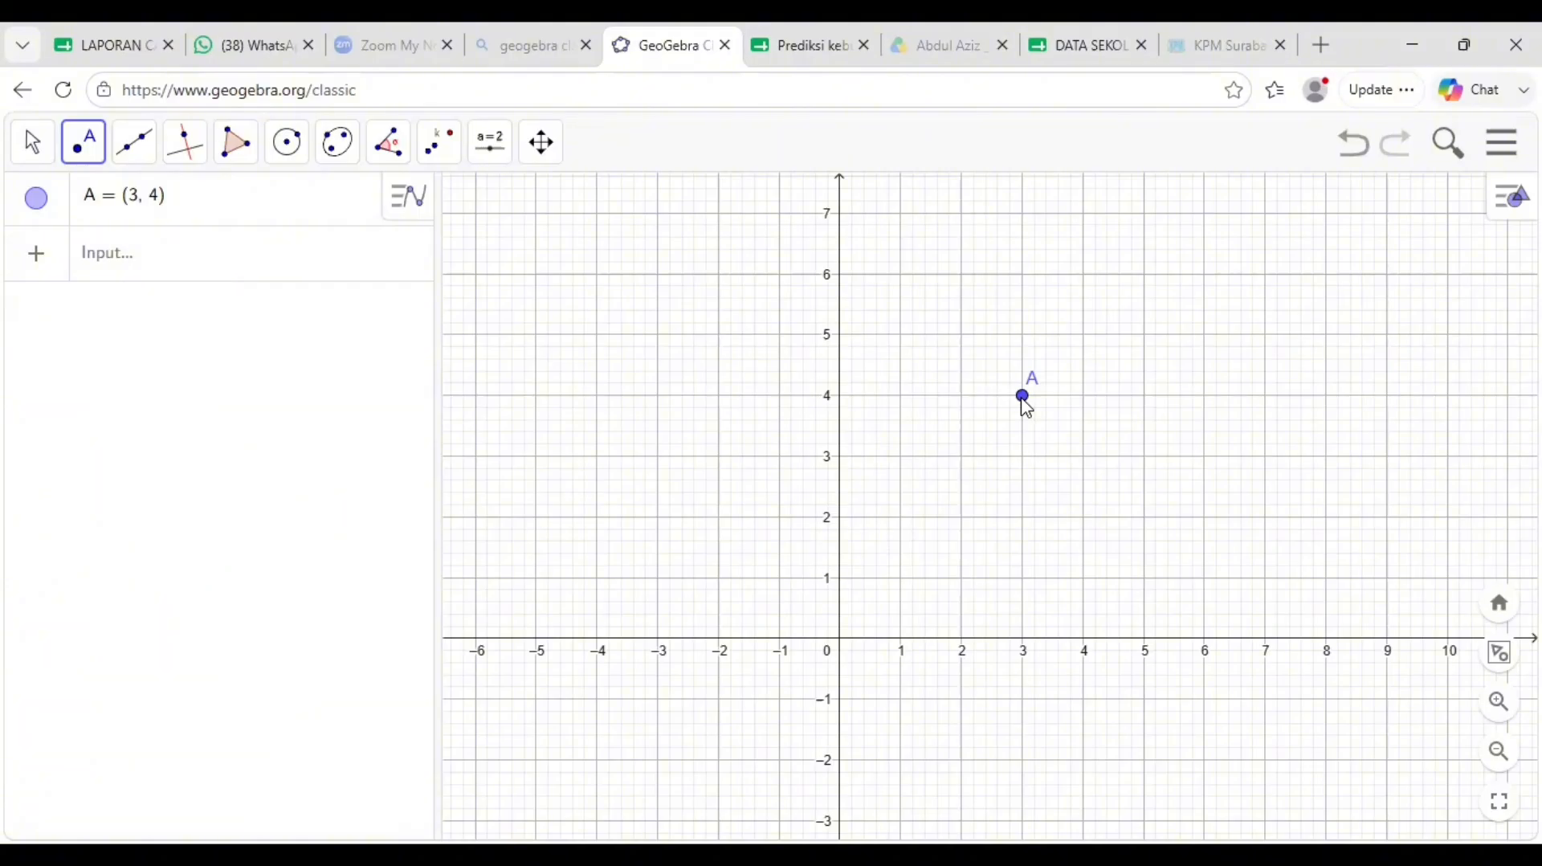
{"action": "left_click", "coordinate": [841, 639]}
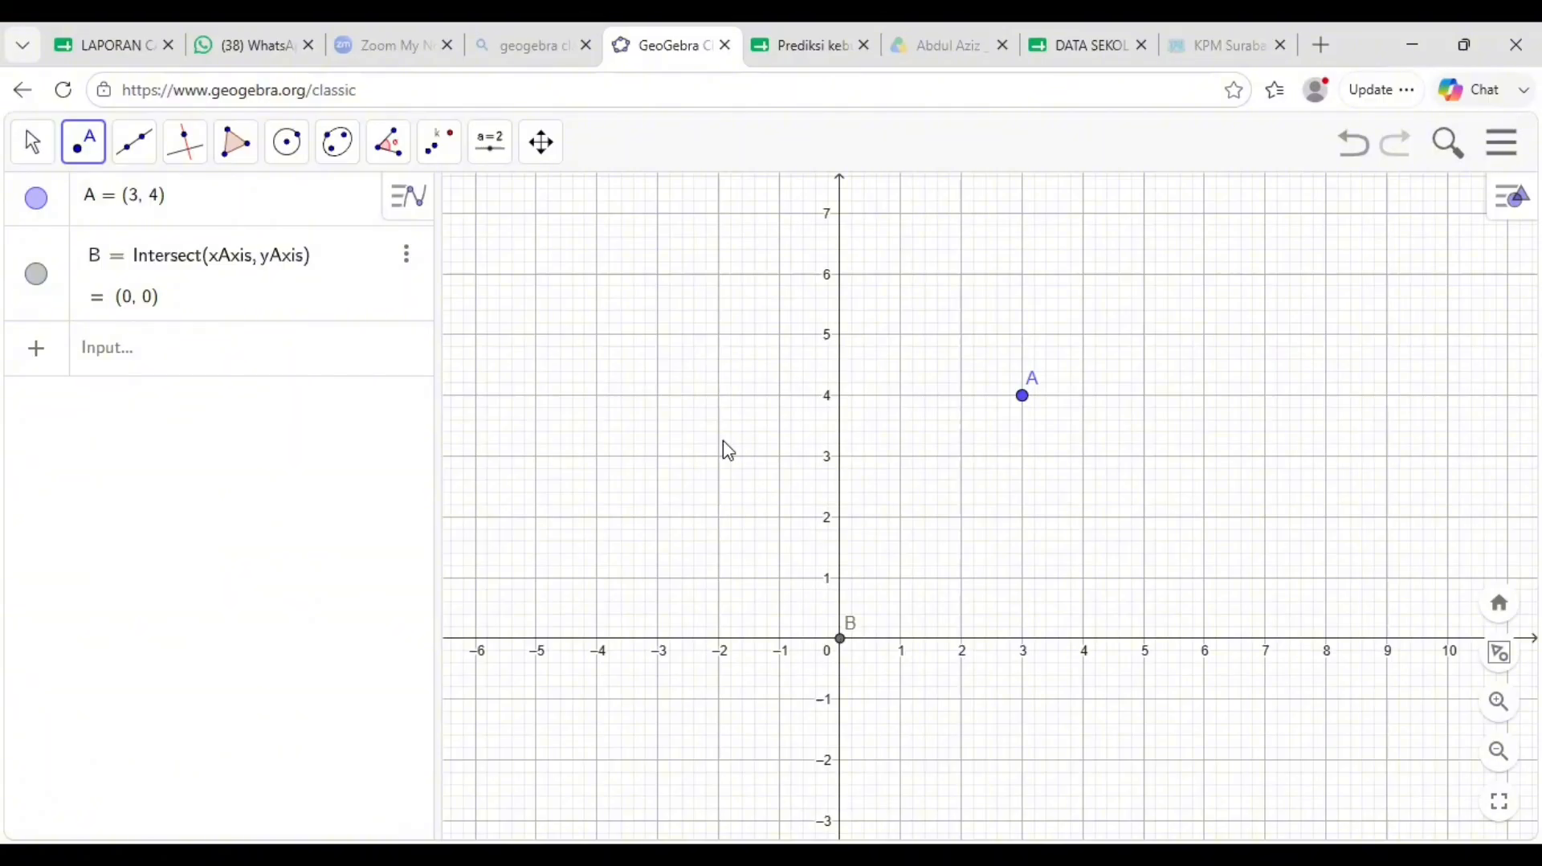
Step: Dilate point A from the origin point B by a factor of 3
{"action": "left_click", "coordinate": [451, 159]}
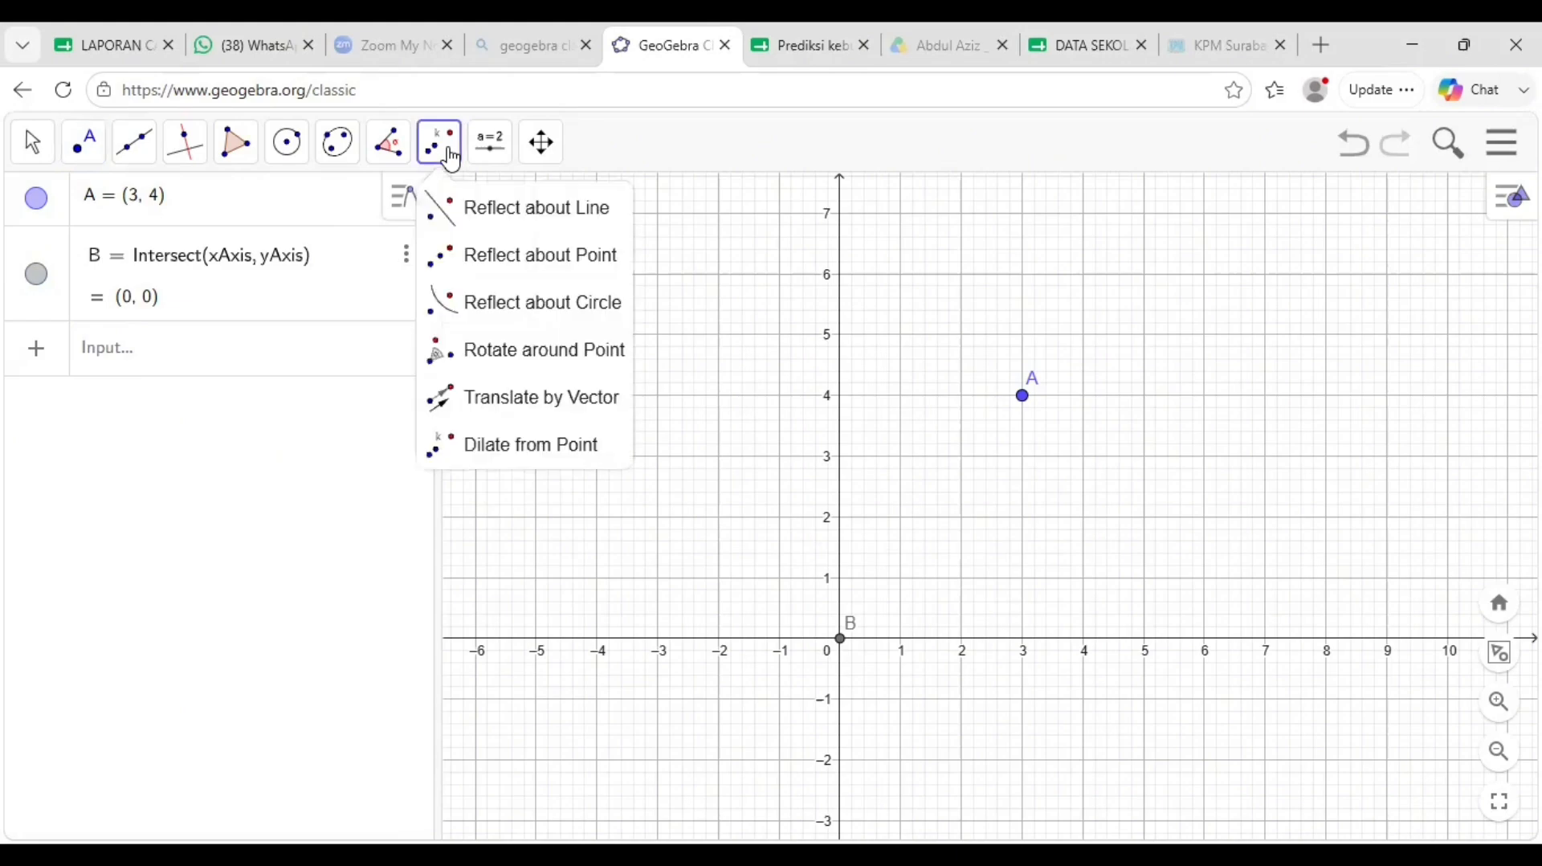
{"action": "left_click", "coordinate": [492, 448]}
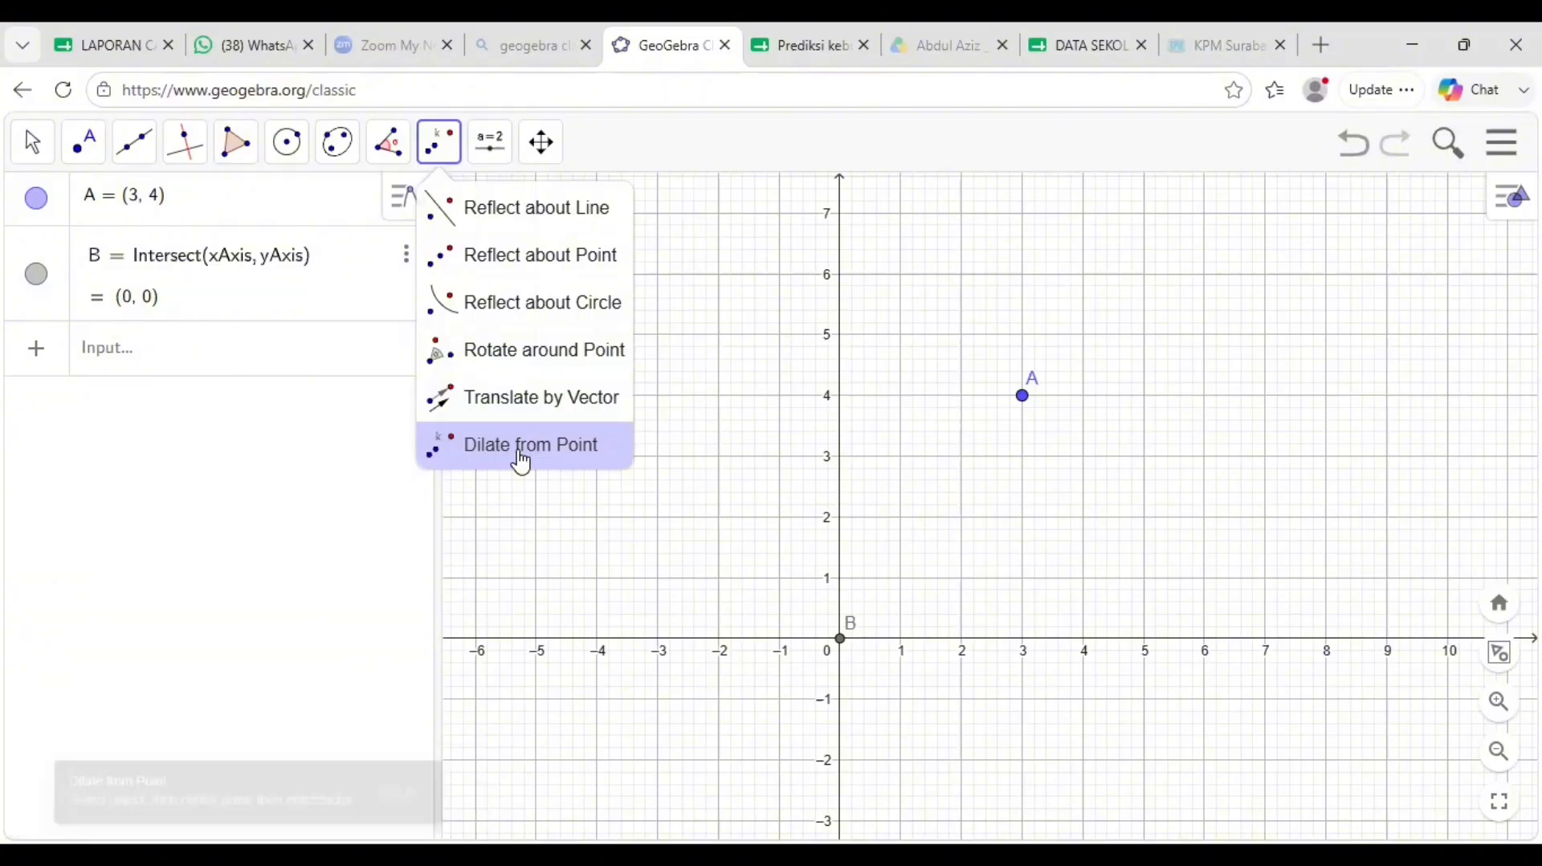
{"action": "left_click", "coordinate": [521, 462]}
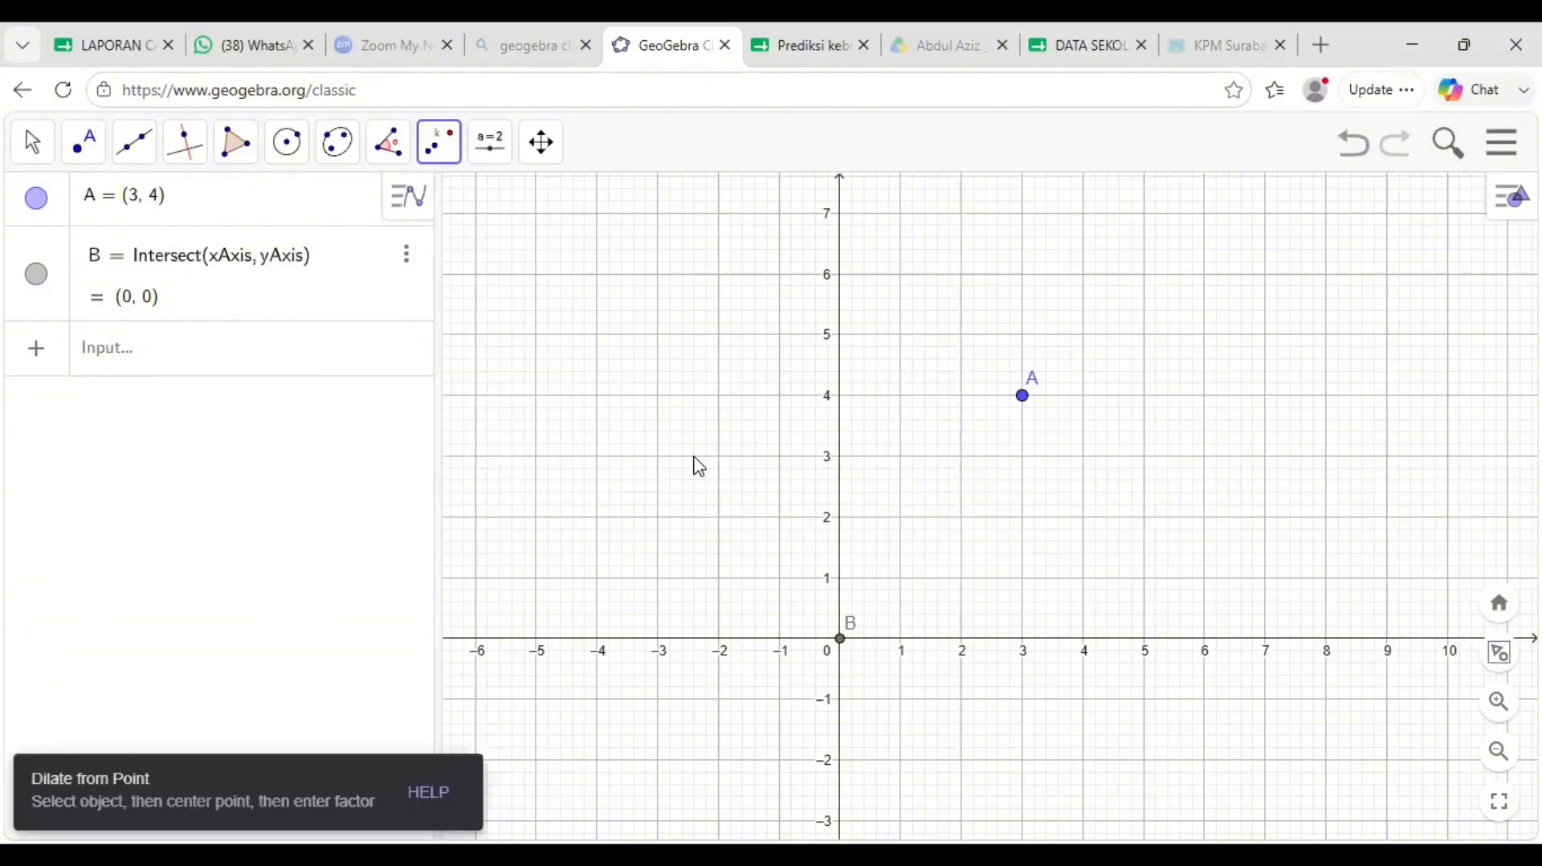
{"action": "left_click", "coordinate": [1025, 399]}
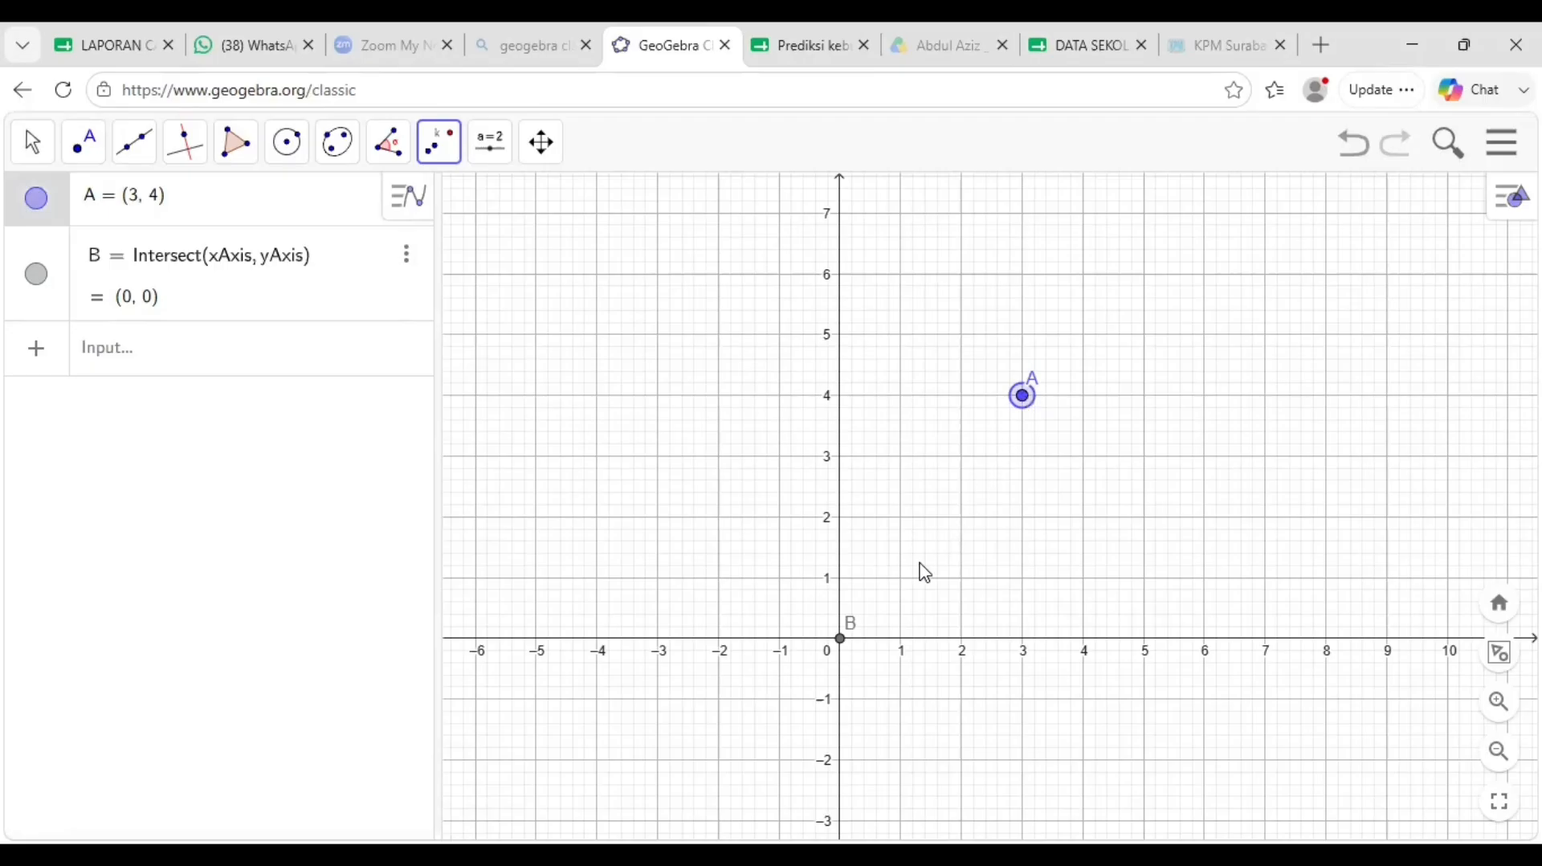
{"action": "left_click", "coordinate": [841, 643]}
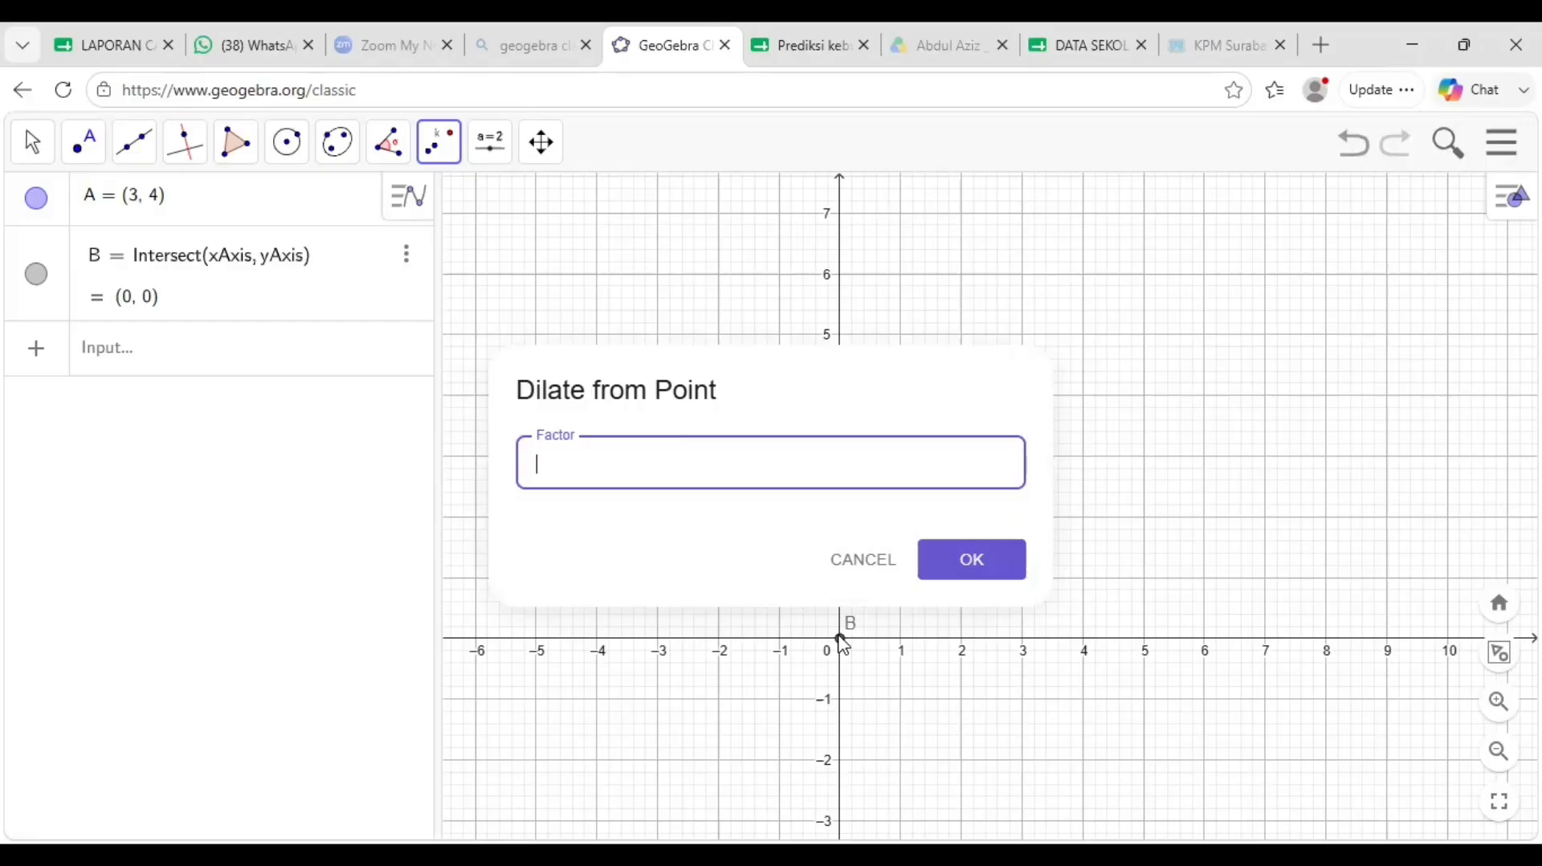
{"action": "type", "text": "3"}
{"action": "left_click", "coordinate": [972, 560]}
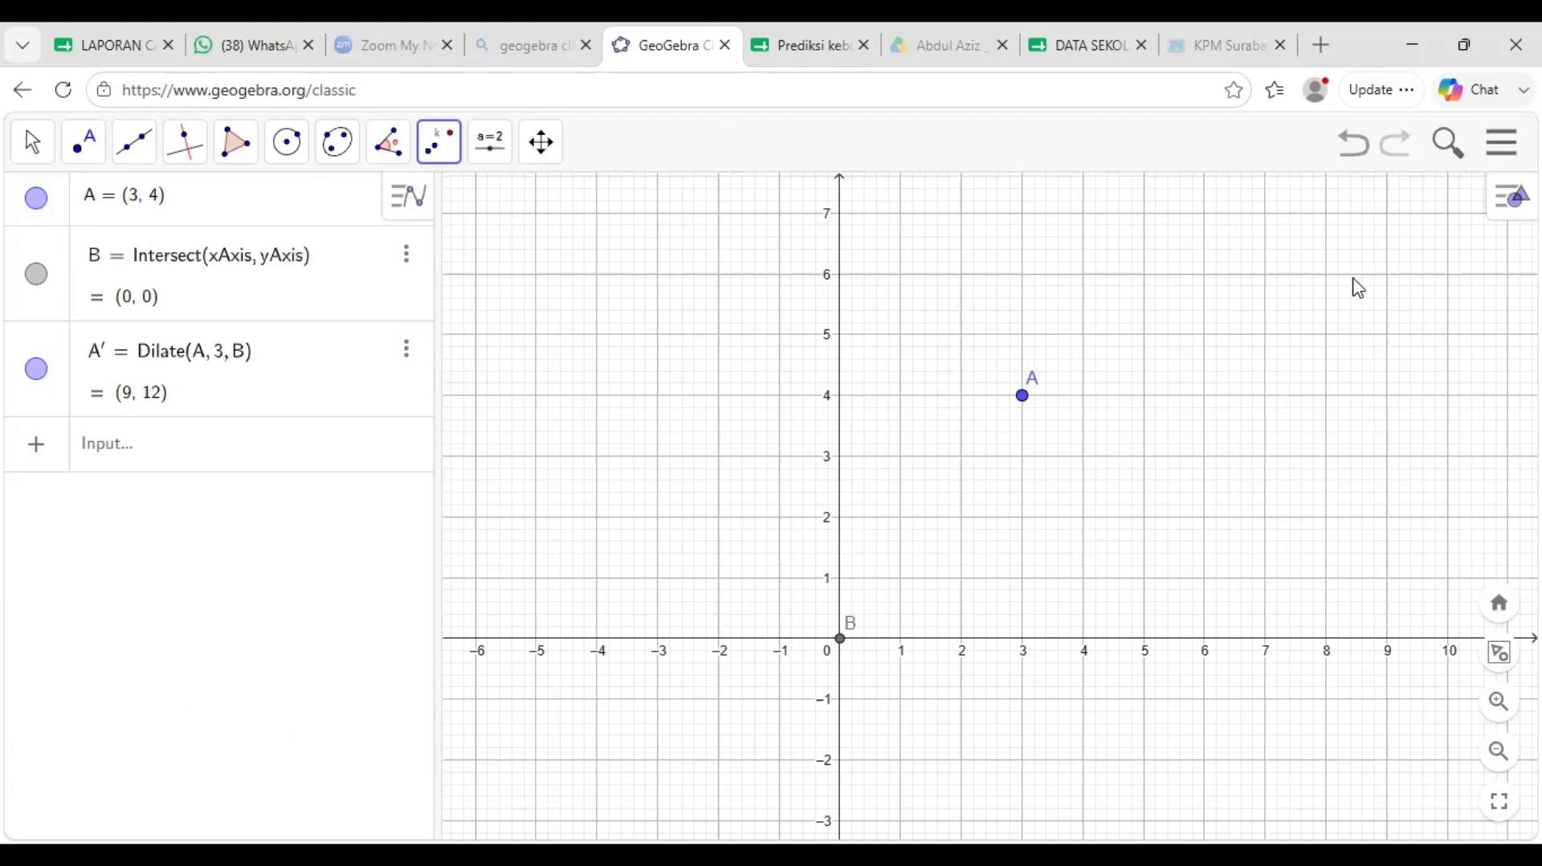
Step: Shift the graphics view toward higher y-values and zoom out to examine the dilated point A'
{"action": "left_click", "coordinate": [541, 142]}
{"action": "left_click_drag", "start_coordinate": [1205, 287], "coordinate": [1204, 570]}
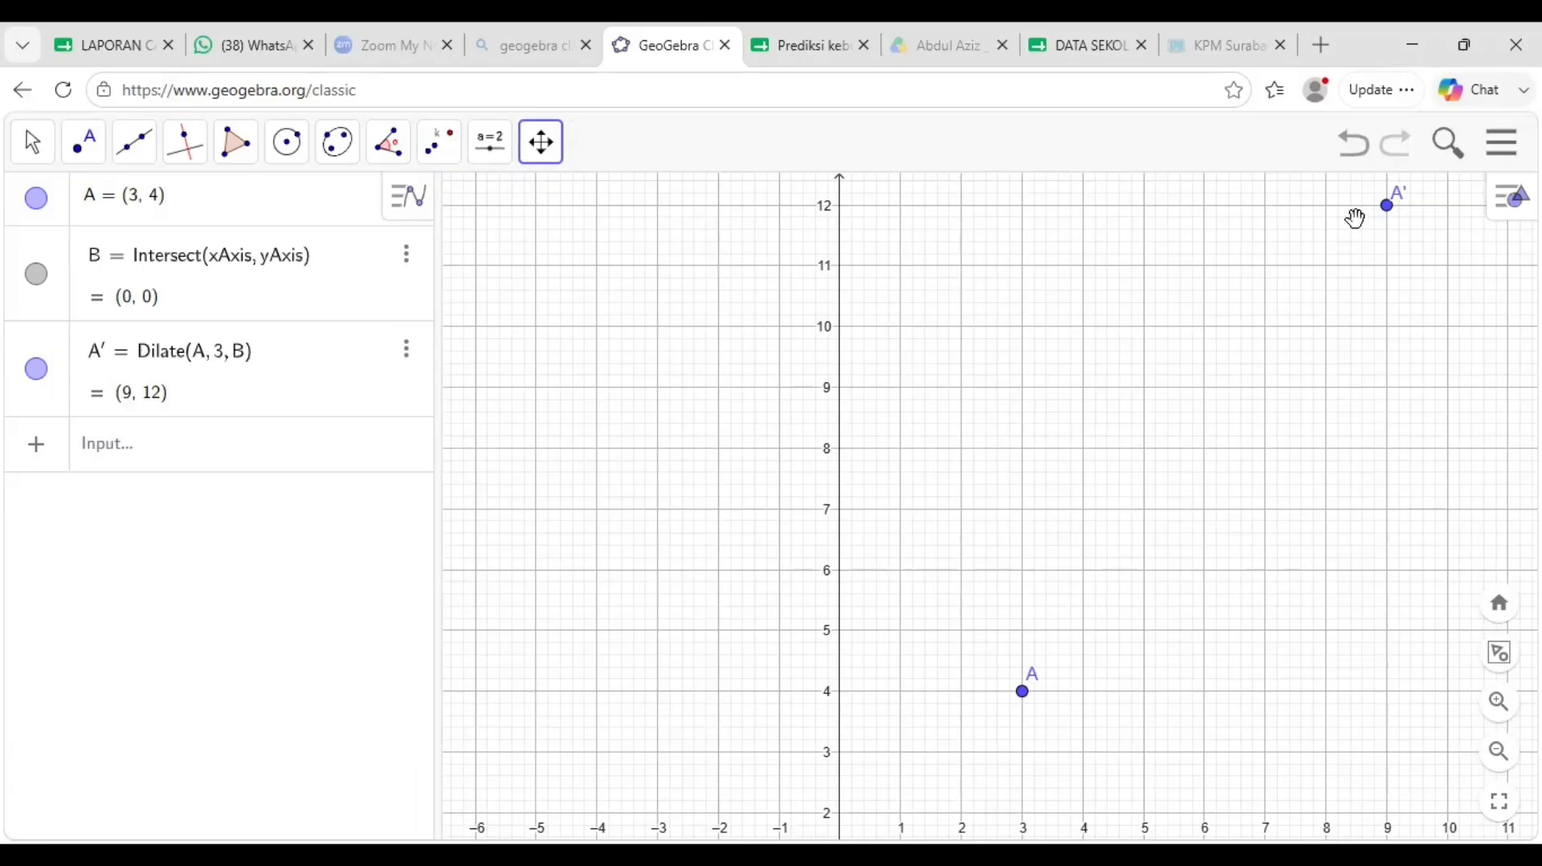
{"action": "scroll", "coordinate": [1270, 357], "scroll_direction": "down", "scroll_amount": 4}
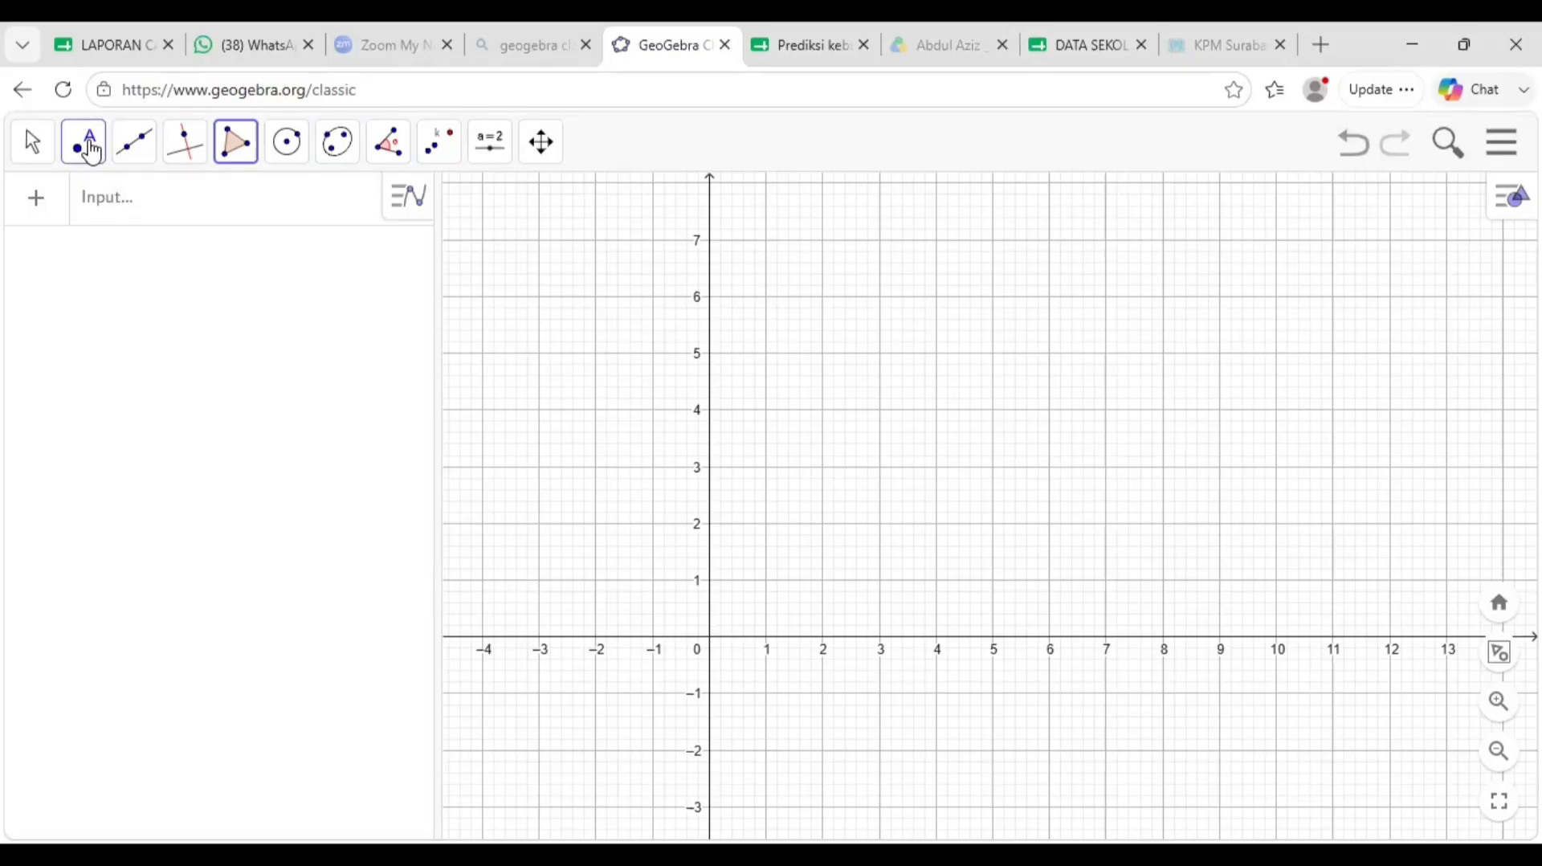
Step: Draw parallelogram ABCD with vertices A(1, 2), B(2, 4), C(6, 4) and D(5, 2) using the Polygon tool
{"action": "left_click", "coordinate": [226, 154]}
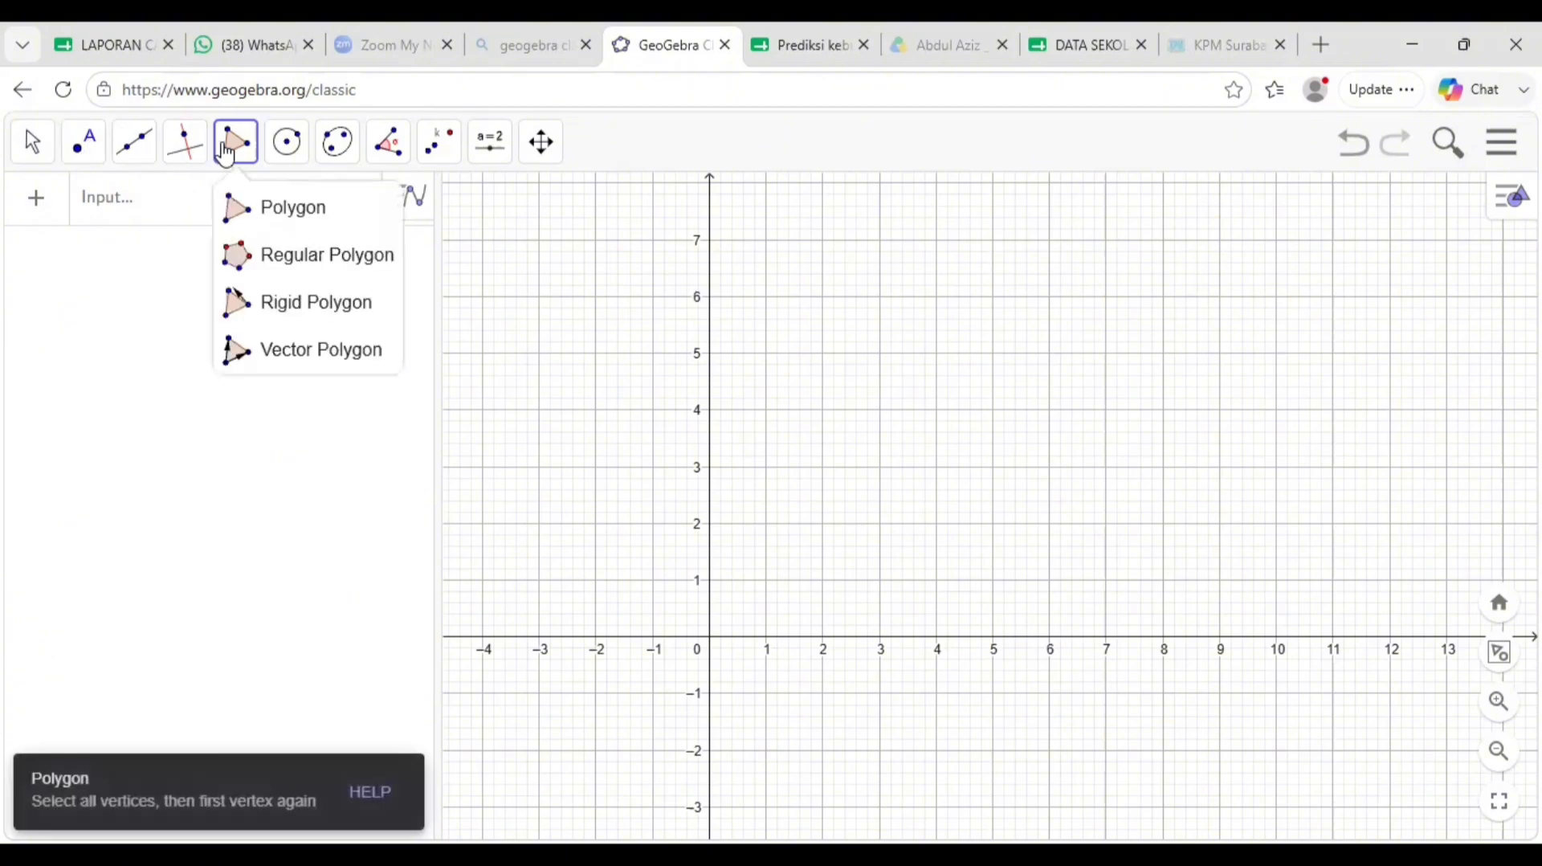
{"action": "left_click", "coordinate": [299, 224]}
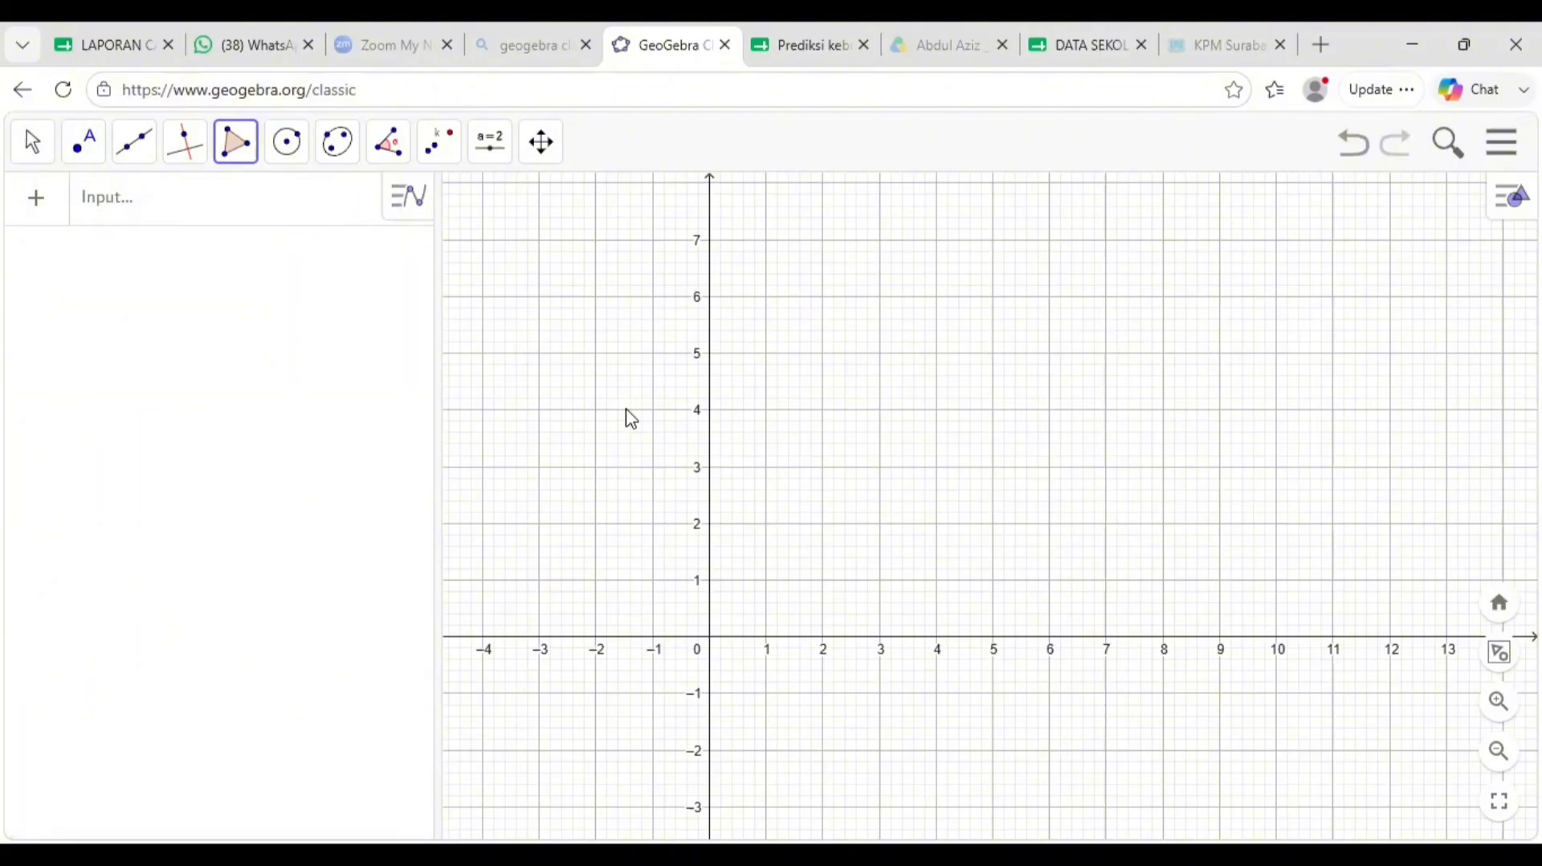
{"action": "left_click", "coordinate": [767, 524]}
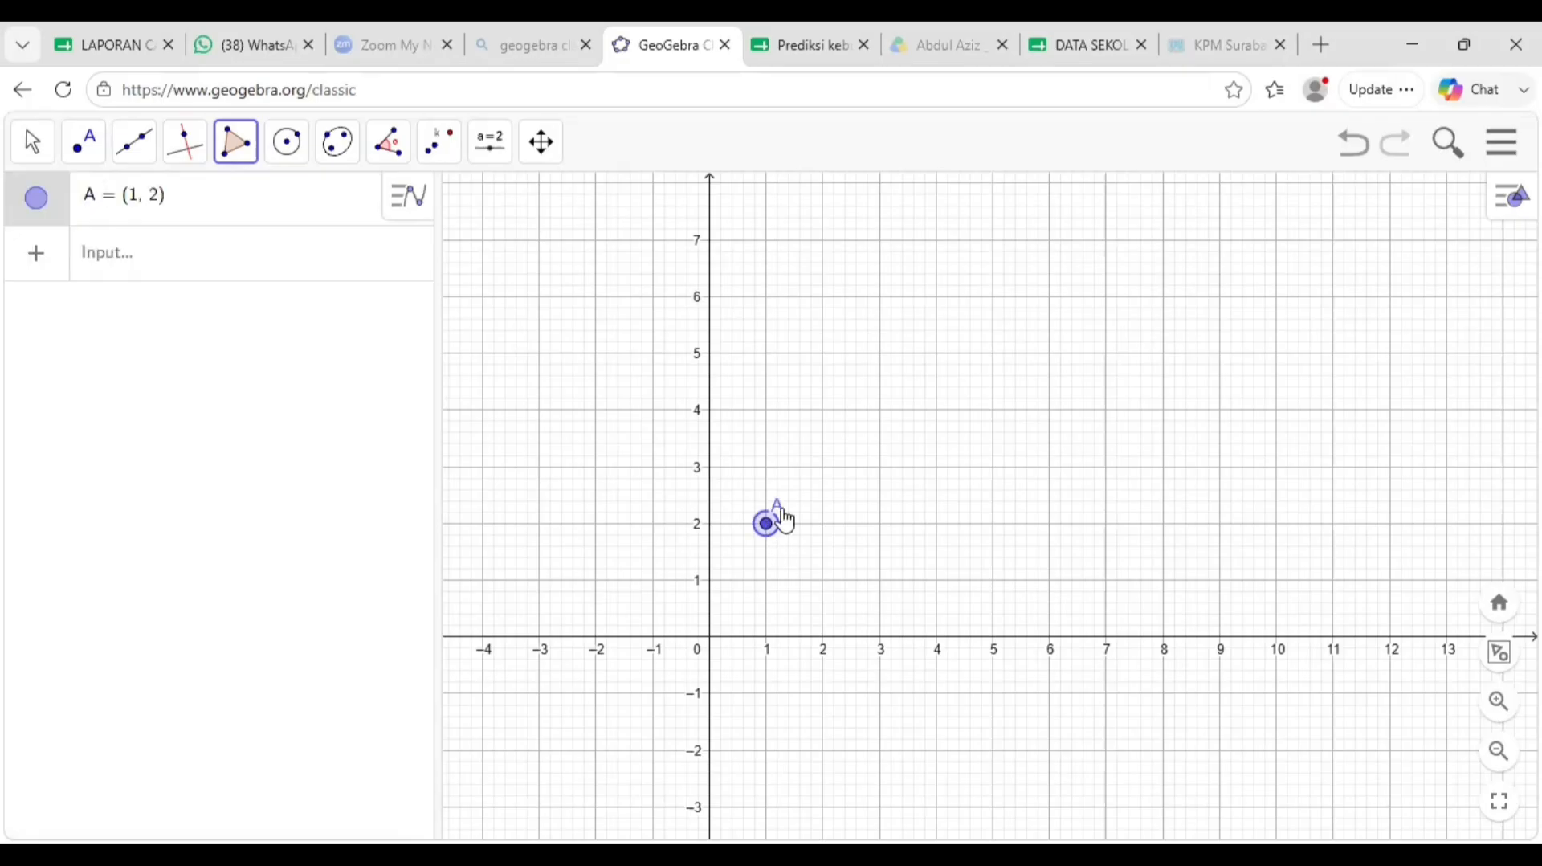
{"action": "left_click", "coordinate": [822, 411]}
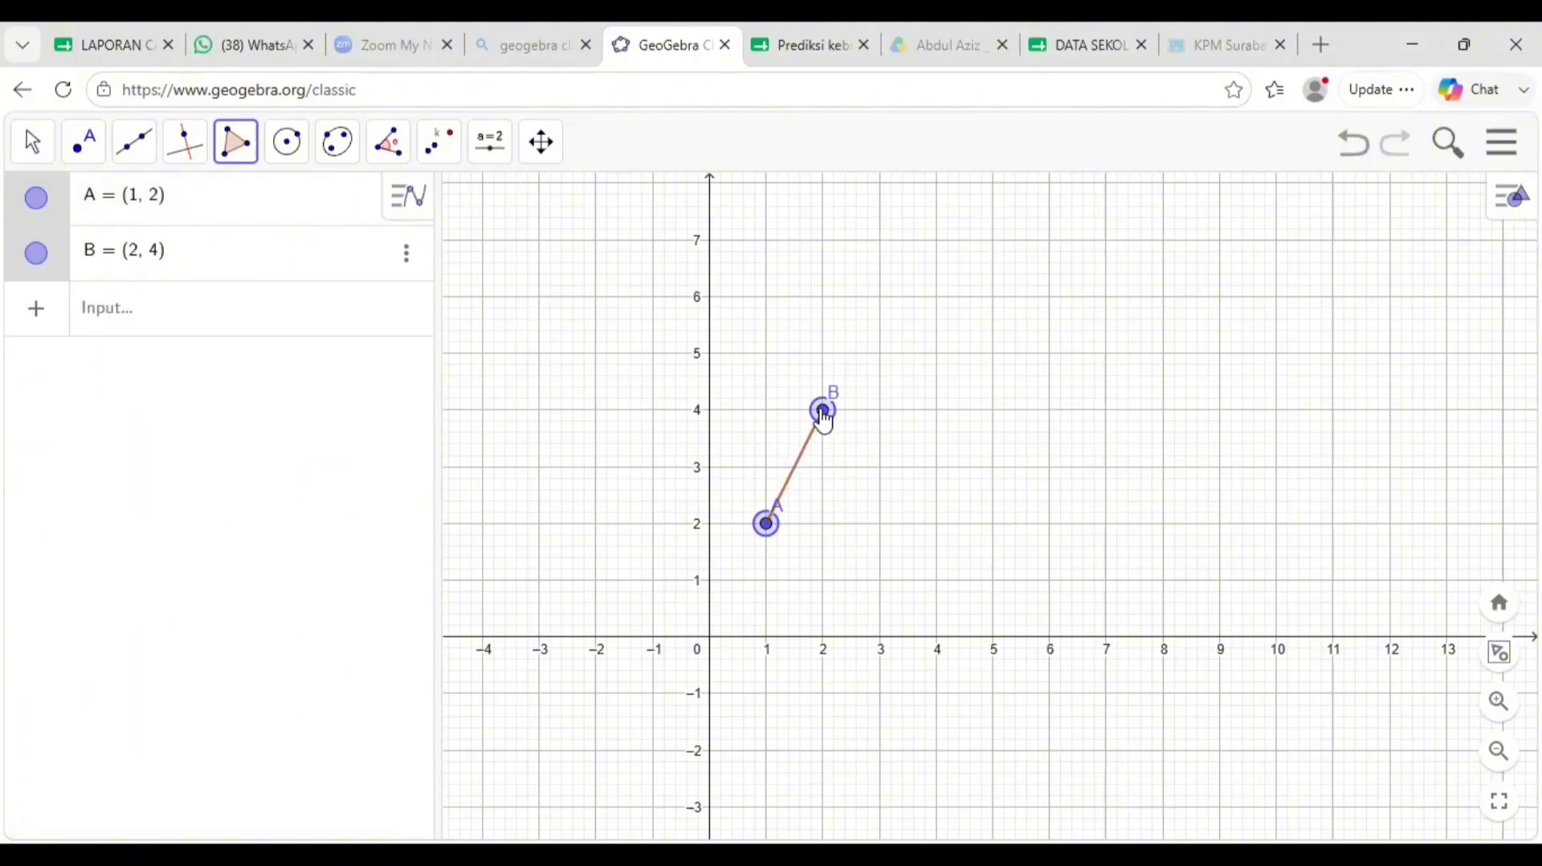
{"action": "left_click", "coordinate": [1049, 411]}
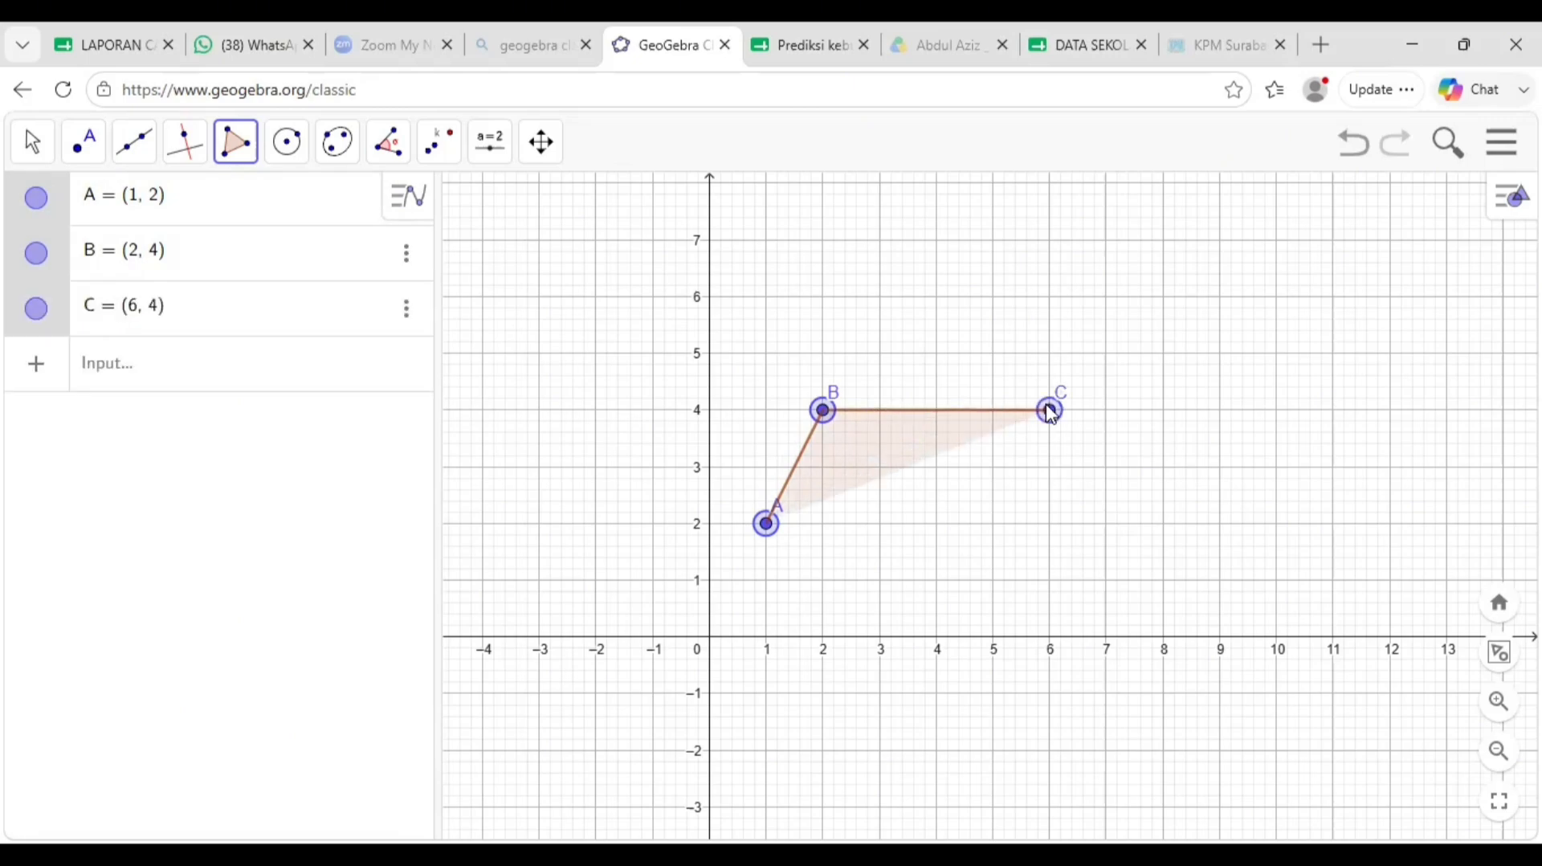
{"action": "left_click", "coordinate": [994, 525]}
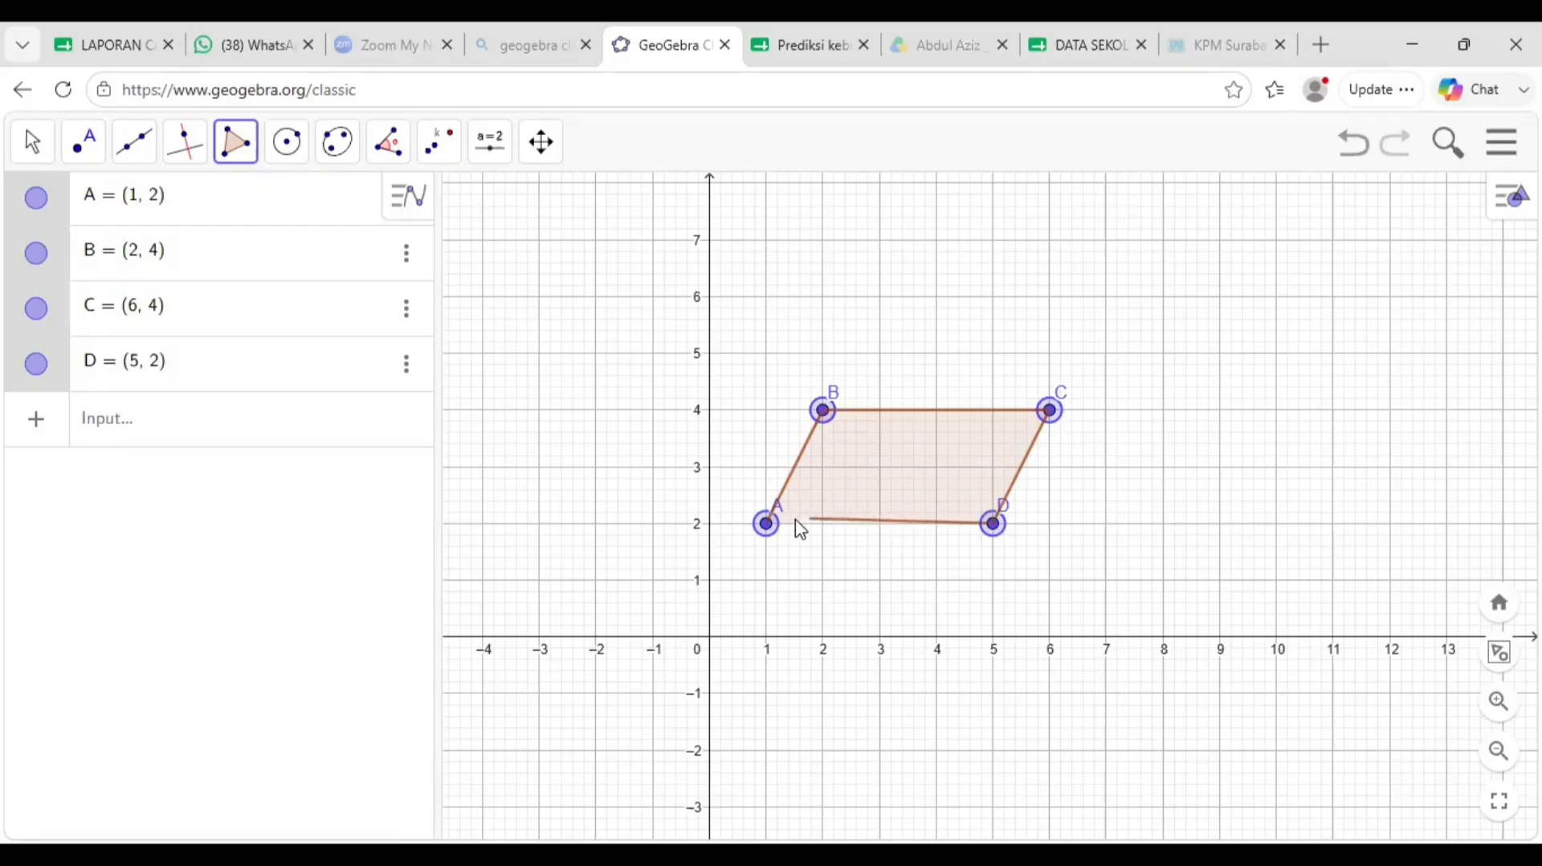
{"action": "left_click", "coordinate": [767, 525]}
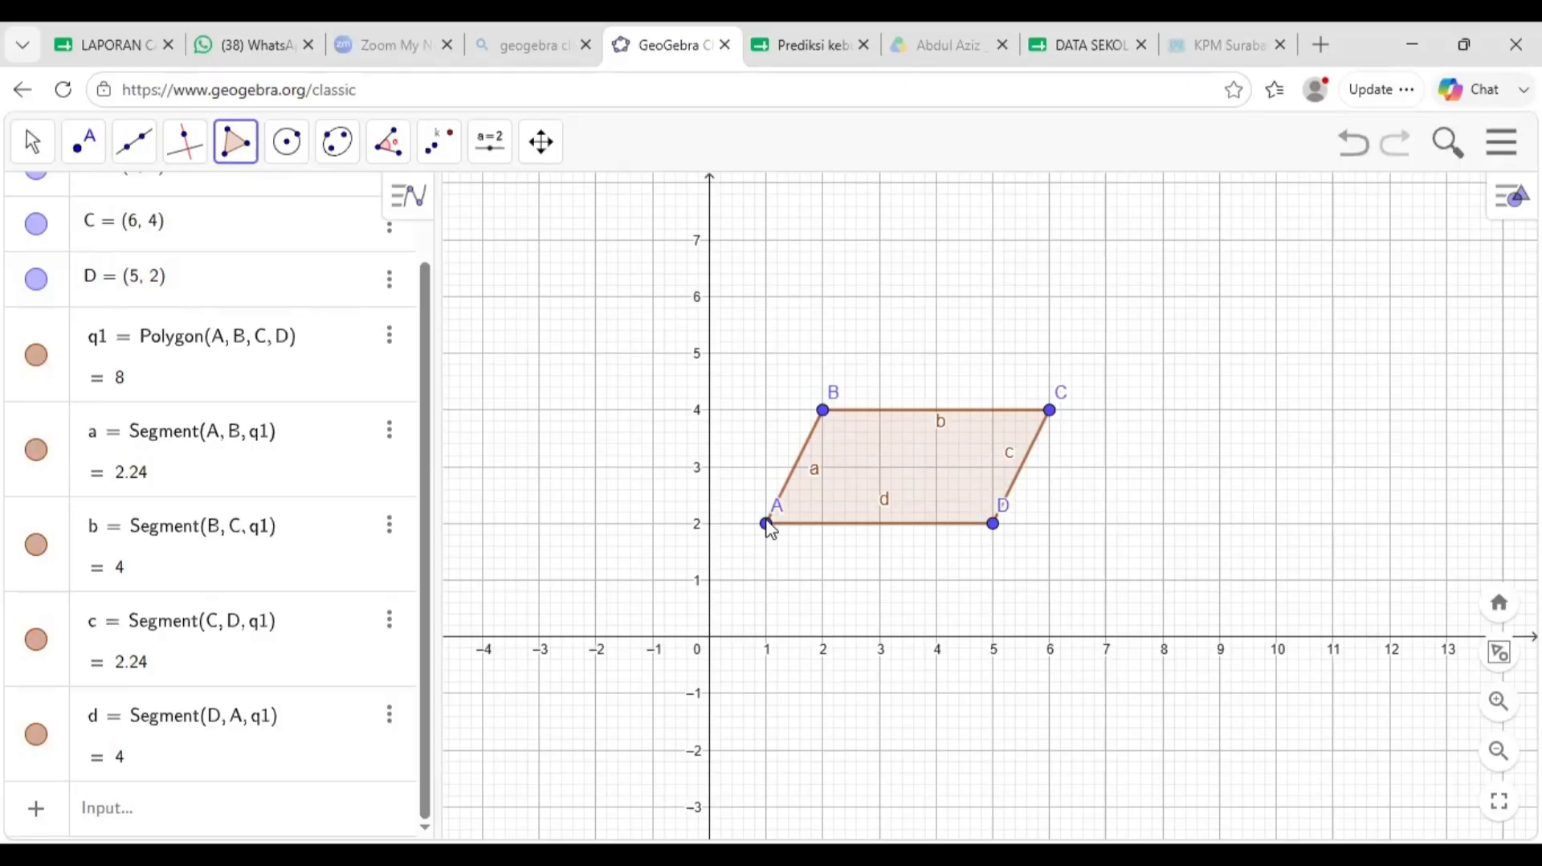
Step: Plot point E at the origin, on the intersection of the x- and y-axes
{"action": "left_click", "coordinate": [41, 157]}
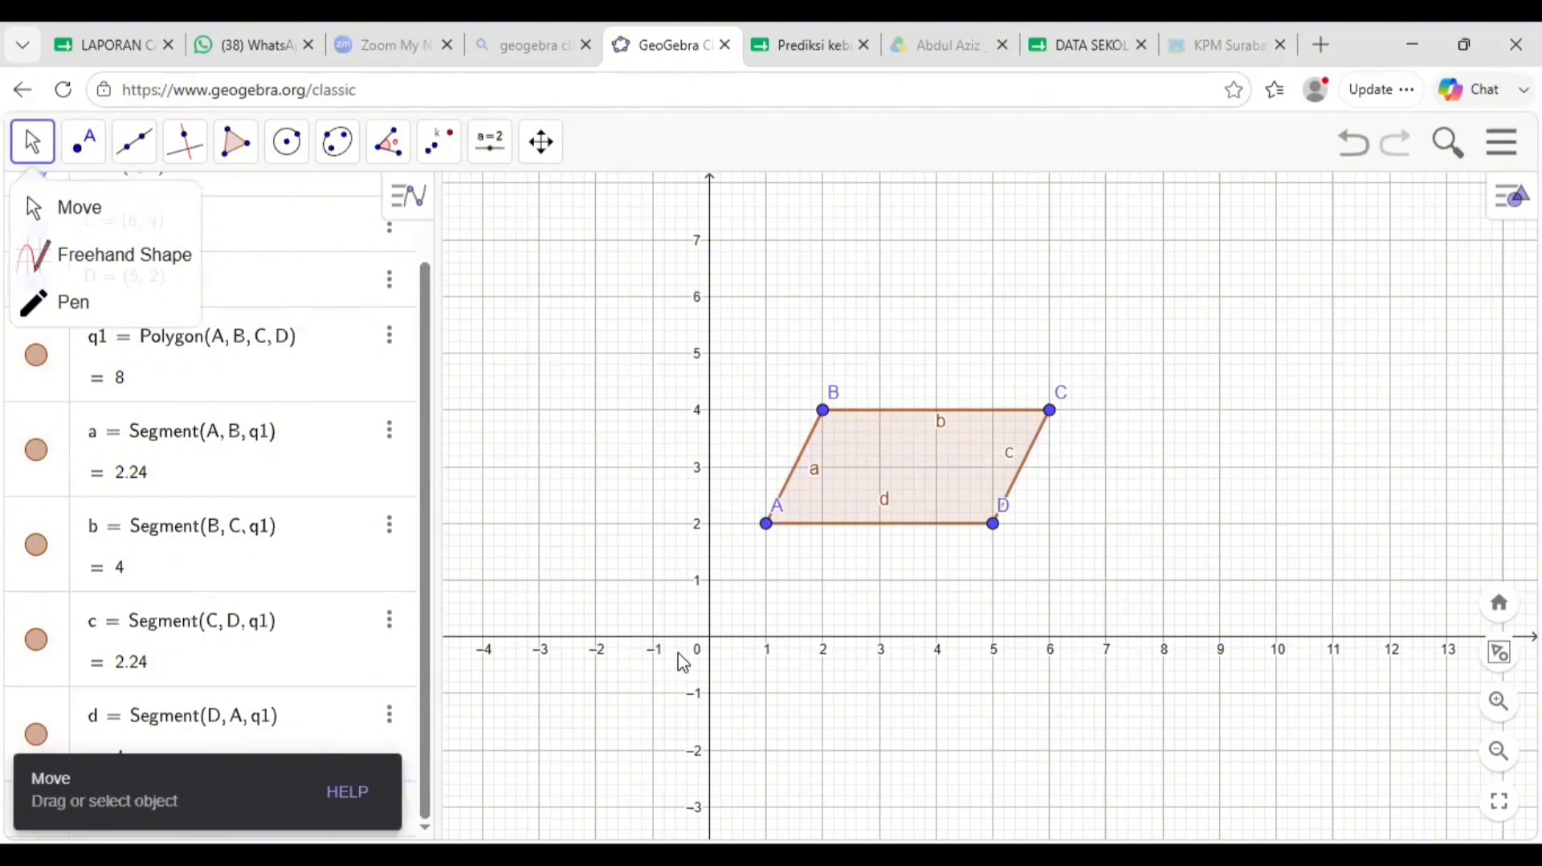
{"action": "mouse_move", "coordinate": [76, 149]}
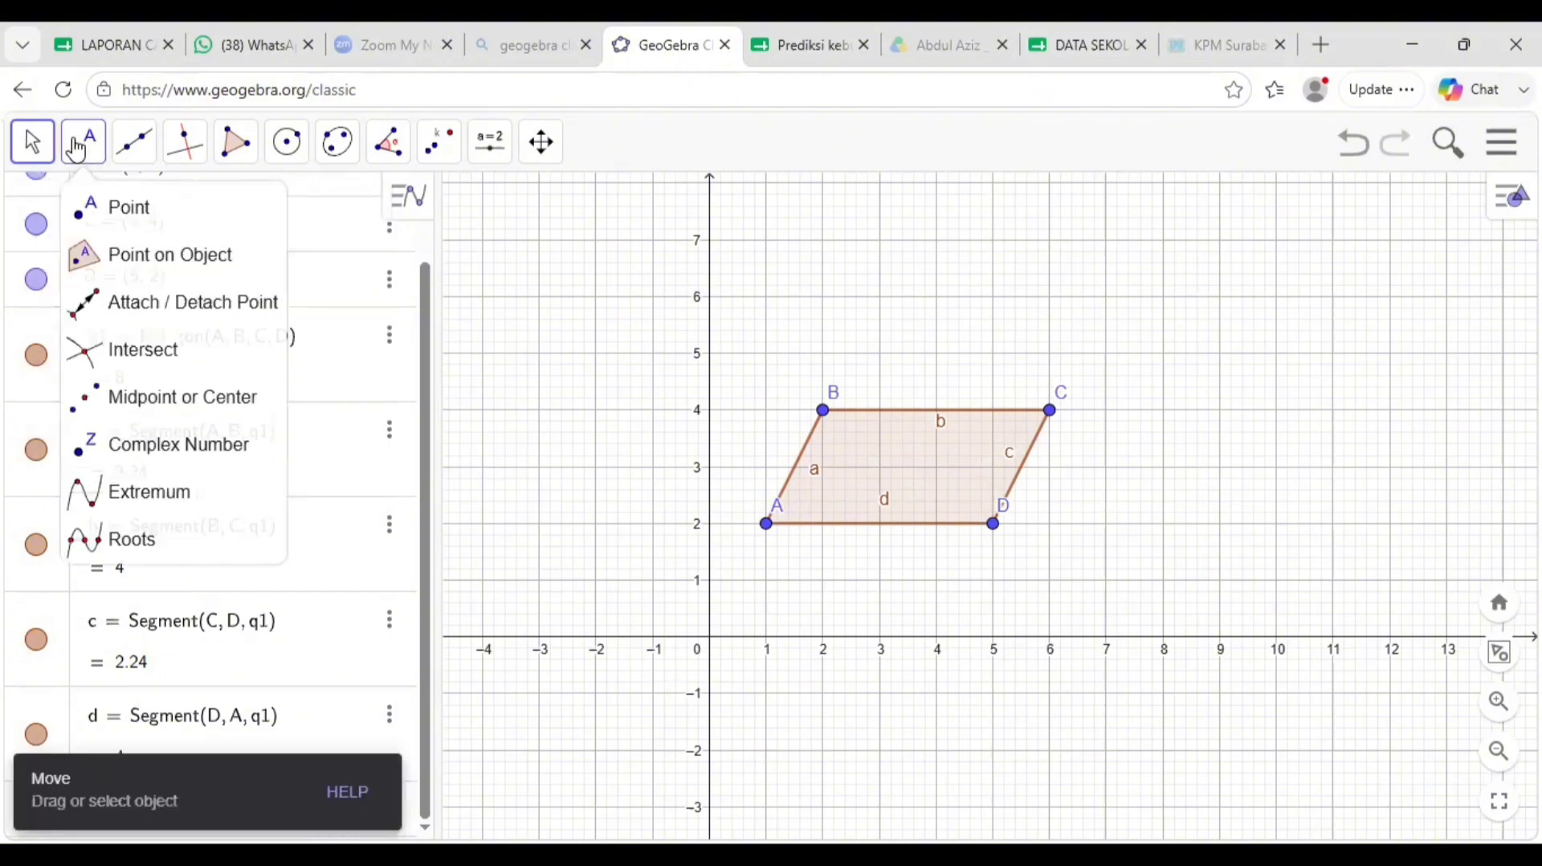
{"action": "left_click", "coordinate": [77, 159]}
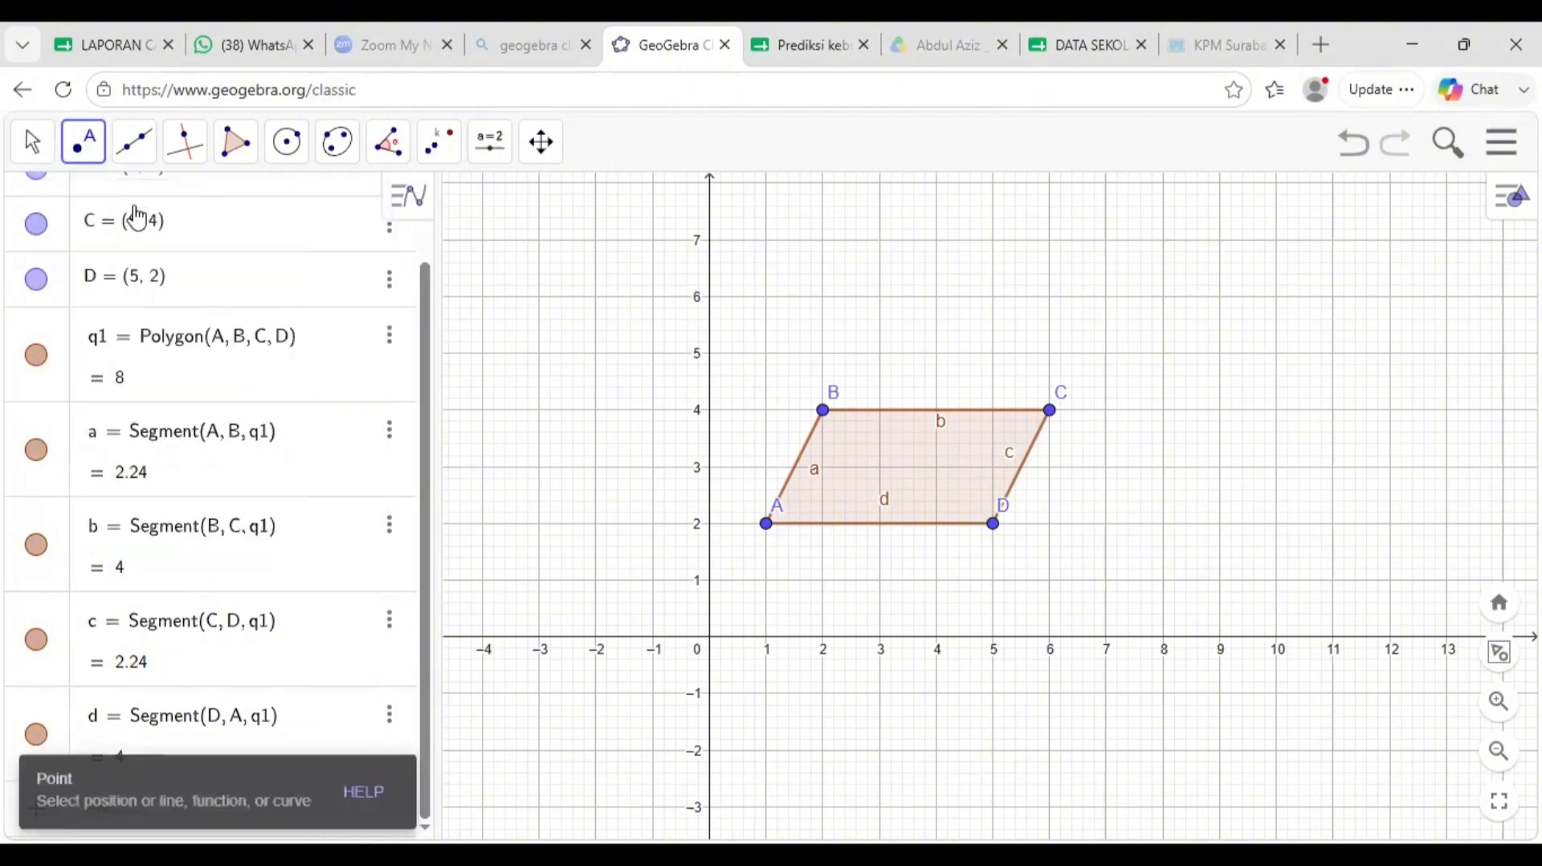
{"action": "left_click", "coordinate": [711, 638]}
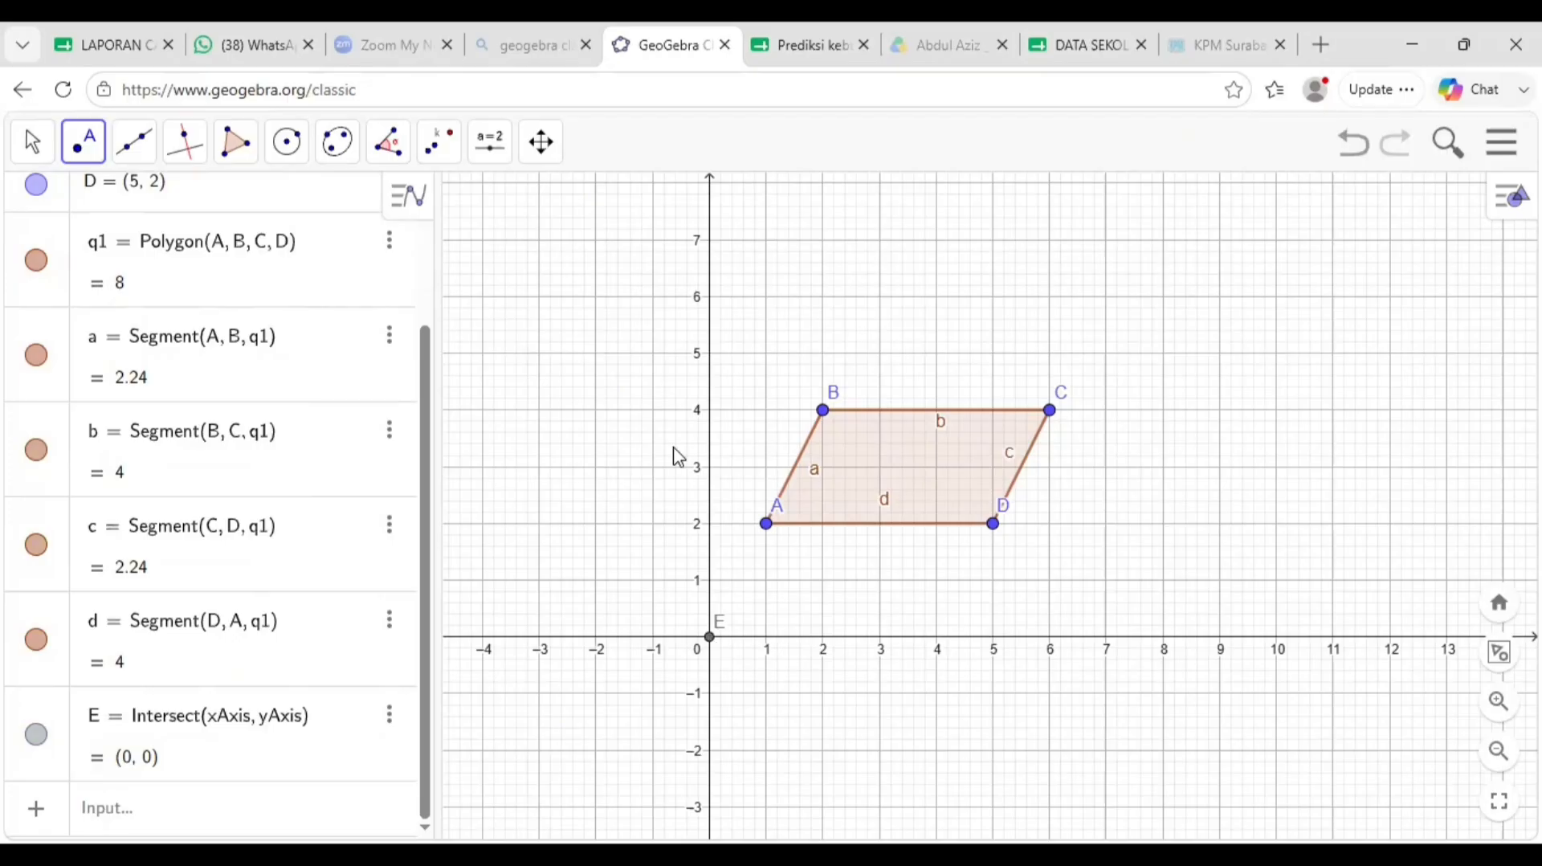
Step: Dilate parallelogram ABCD from the origin point E by a factor of 3
{"action": "left_click", "coordinate": [436, 147]}
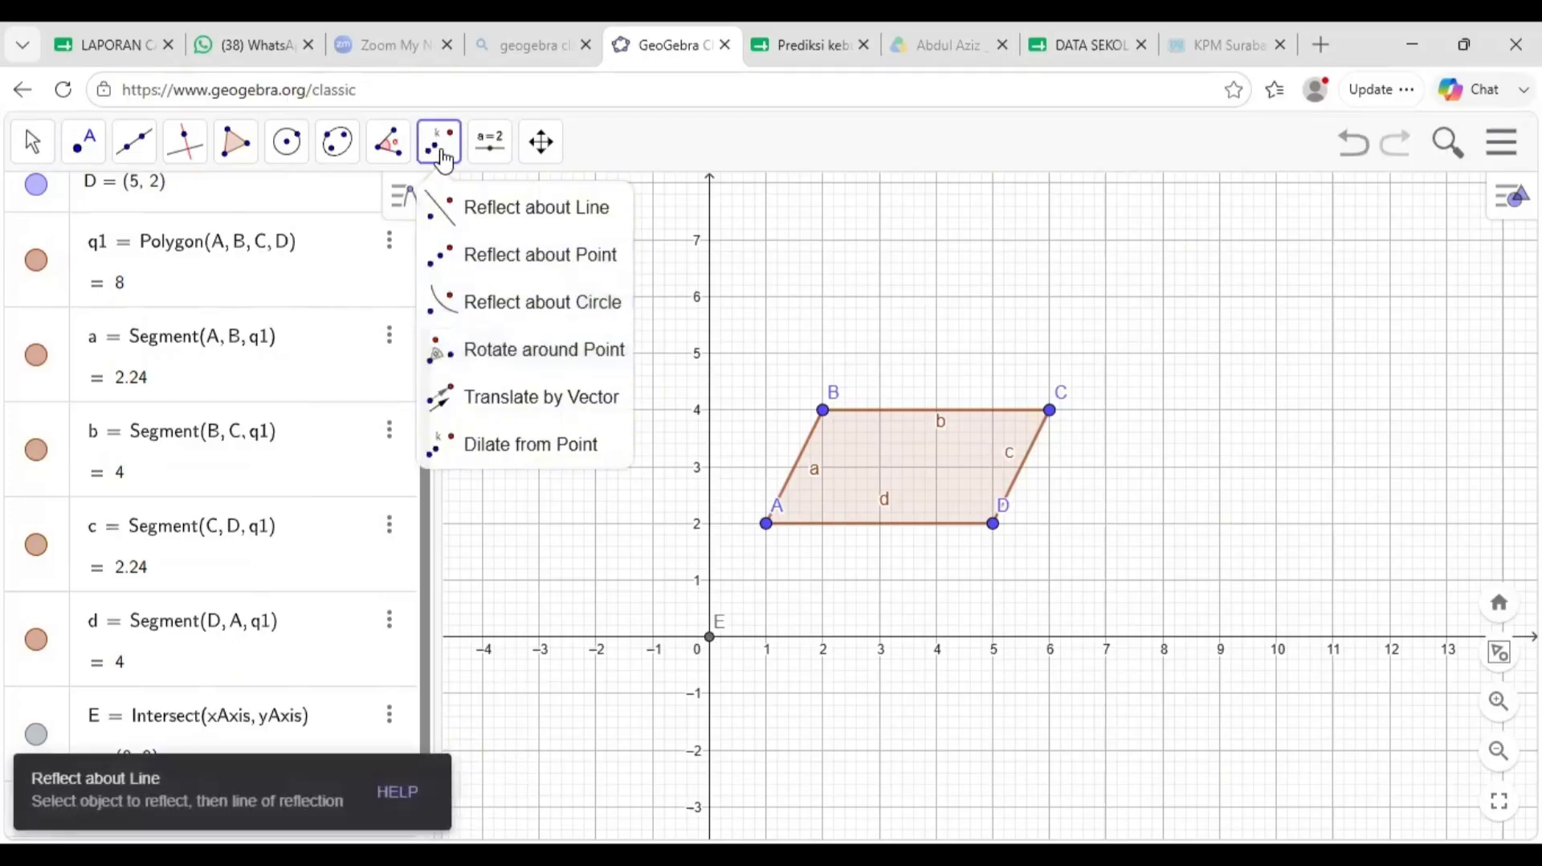
{"action": "left_click", "coordinate": [498, 450]}
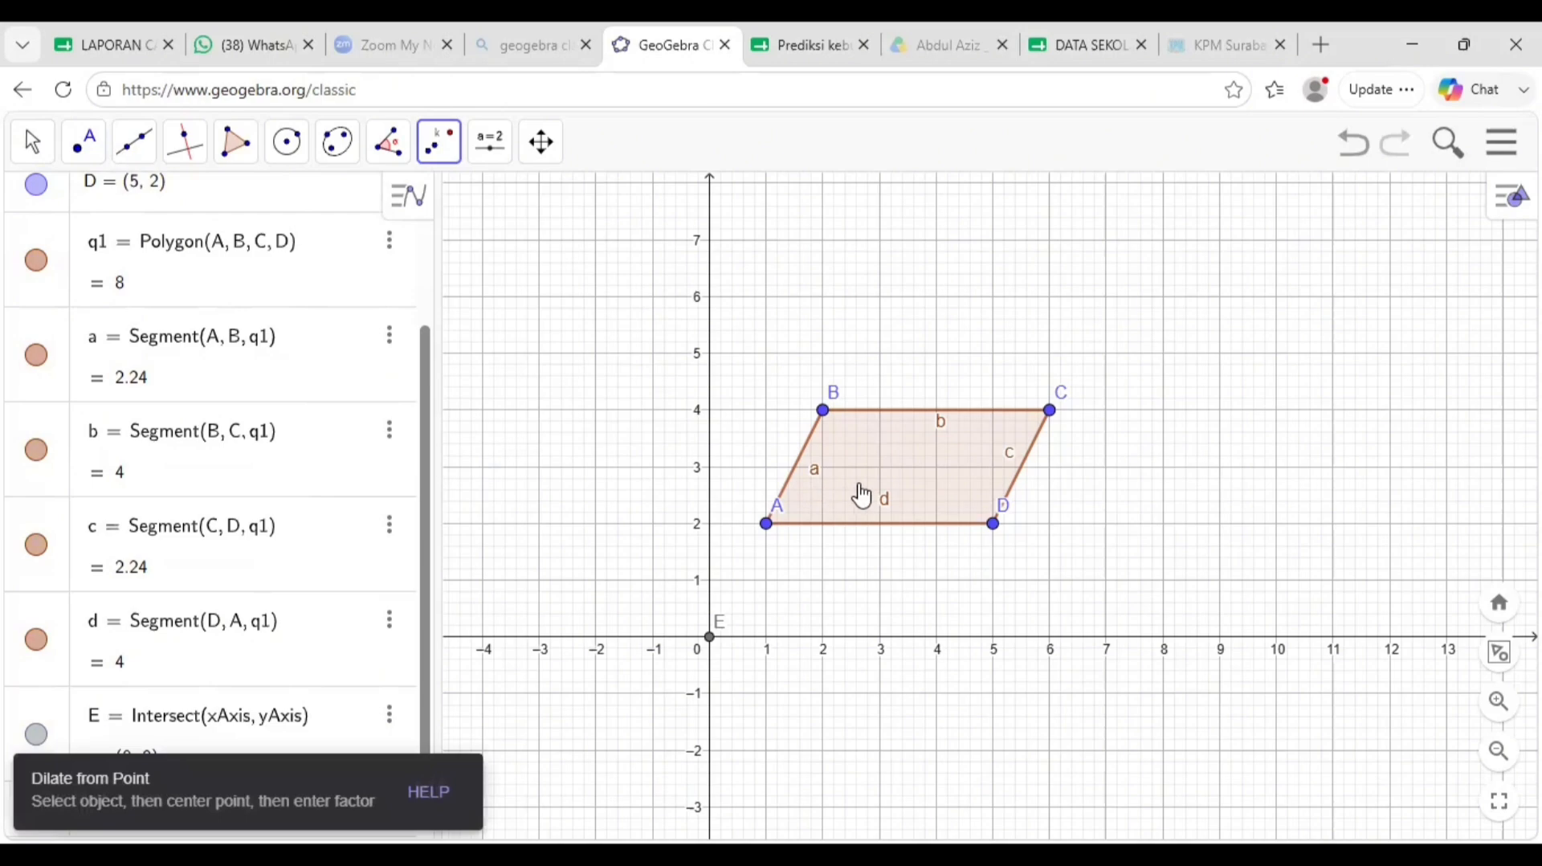
{"action": "left_click", "coordinate": [907, 463]}
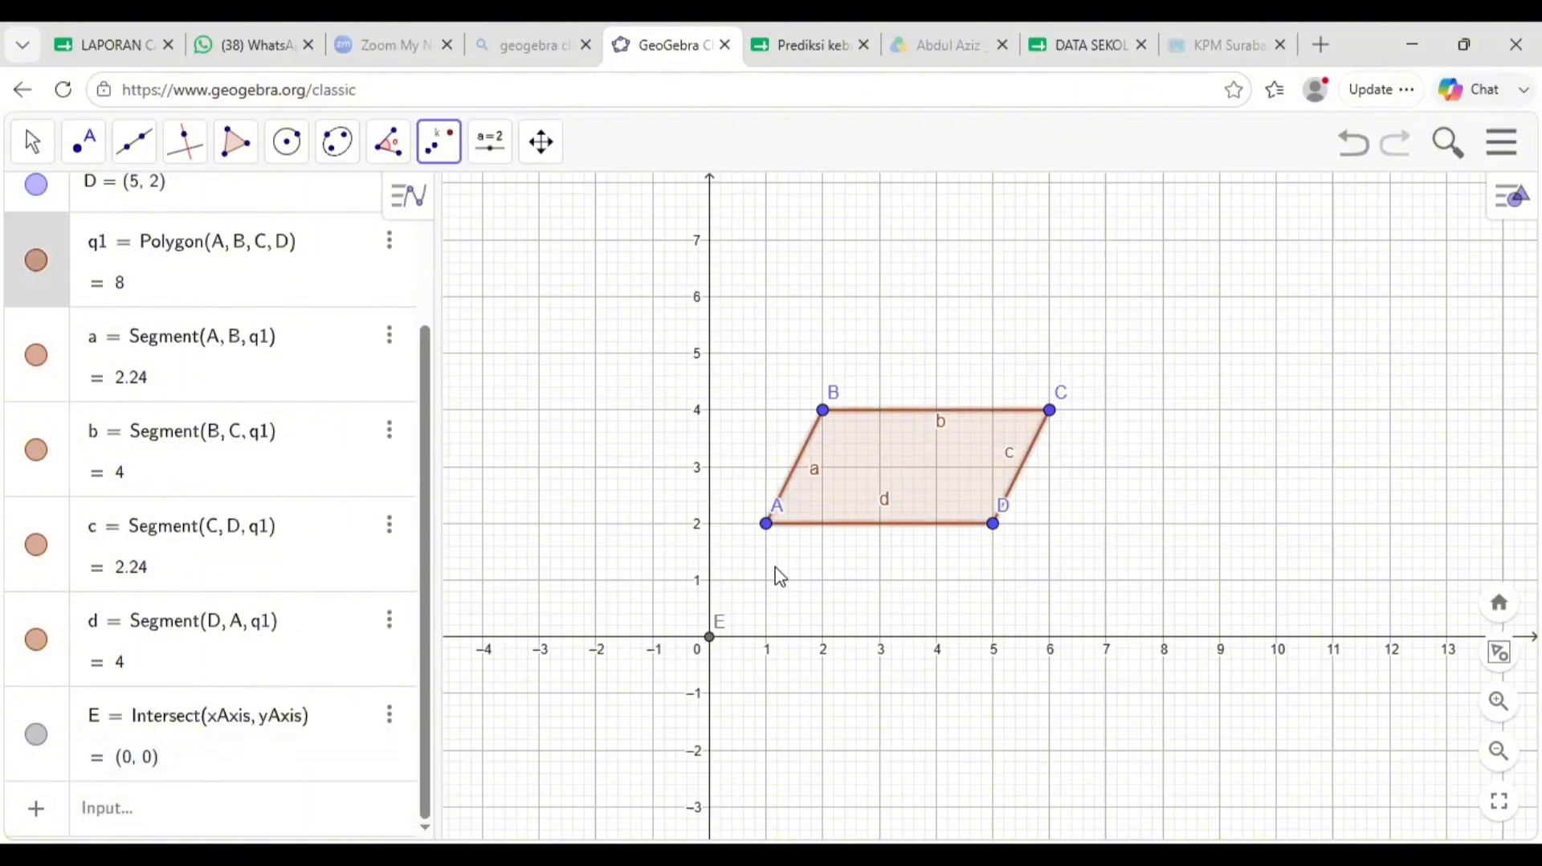
{"action": "left_click", "coordinate": [711, 639]}
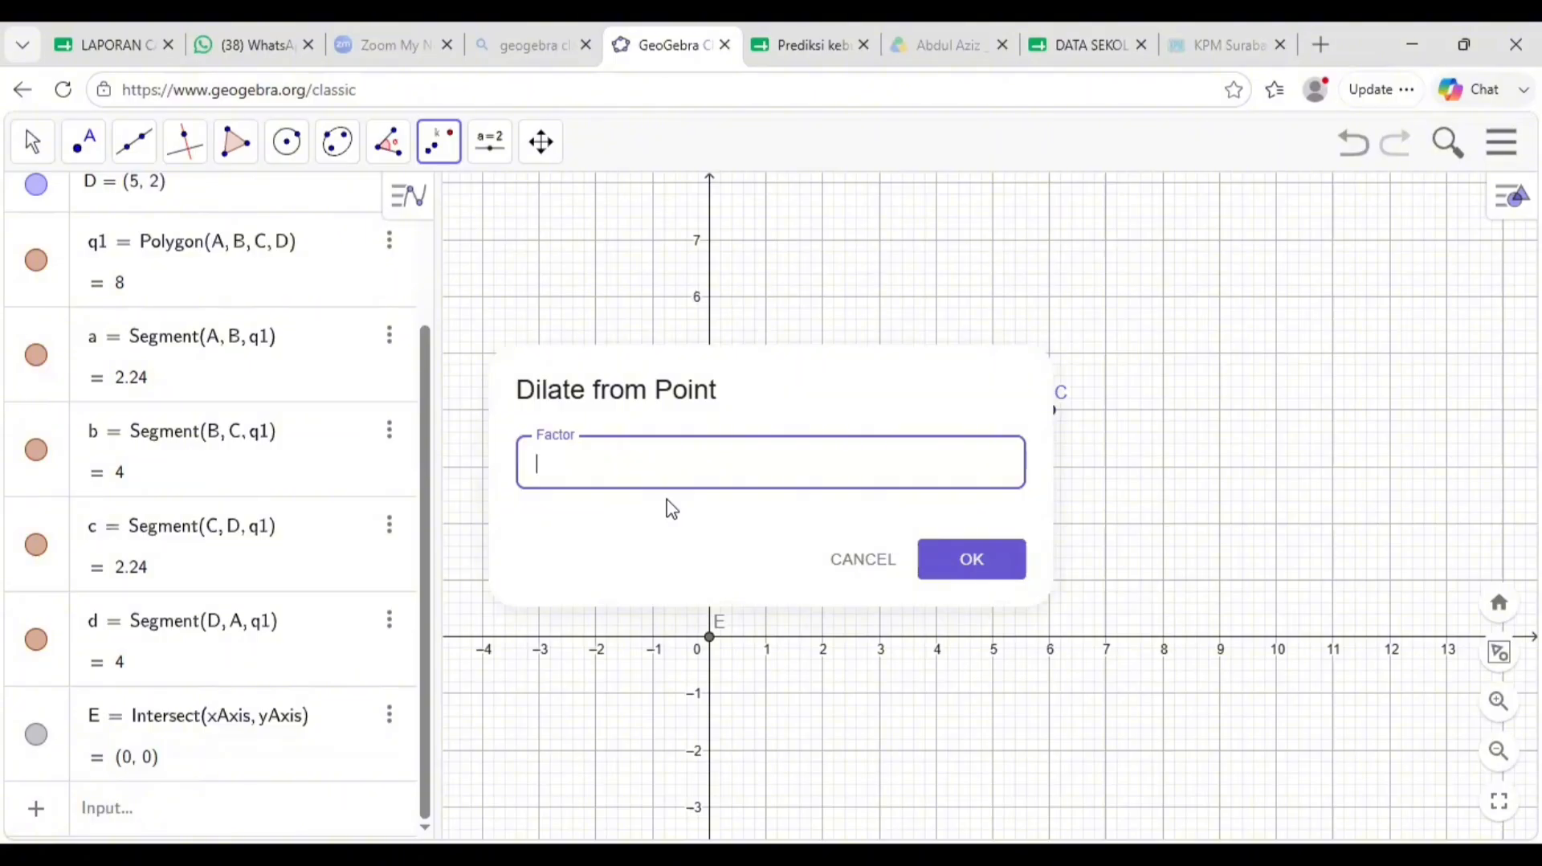
{"action": "type", "text": "3"}
{"action": "left_click", "coordinate": [970, 572]}
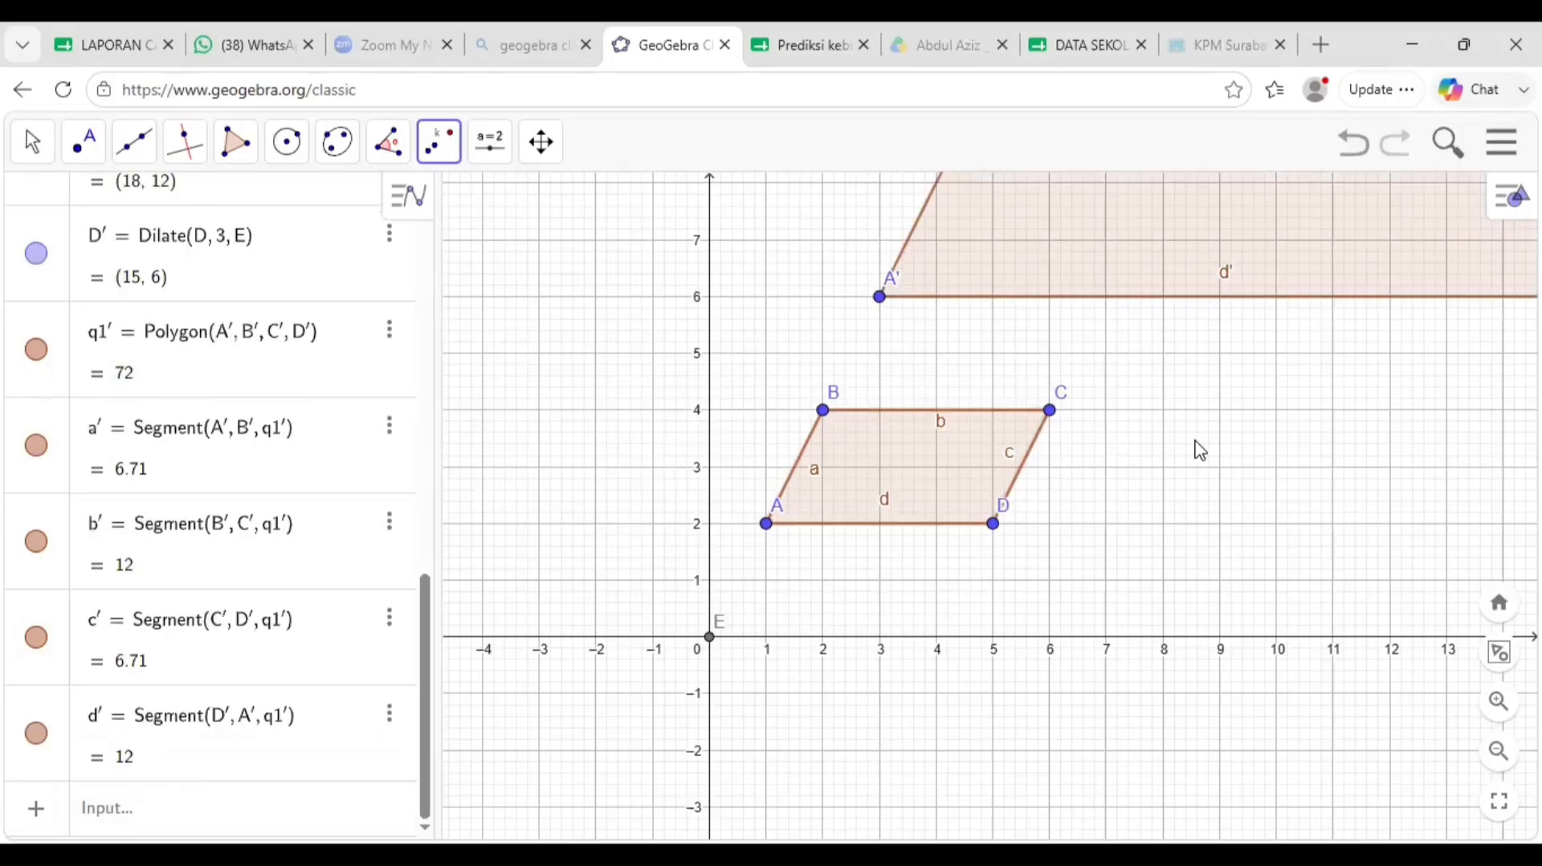
Step: Examine the vertices of the dilated parallelogram A'B'C'D' on the grid and compare them with those of the original ABCD
{"action": "scroll", "coordinate": [1200, 449], "scroll_direction": "down", "scroll_amount": 5}
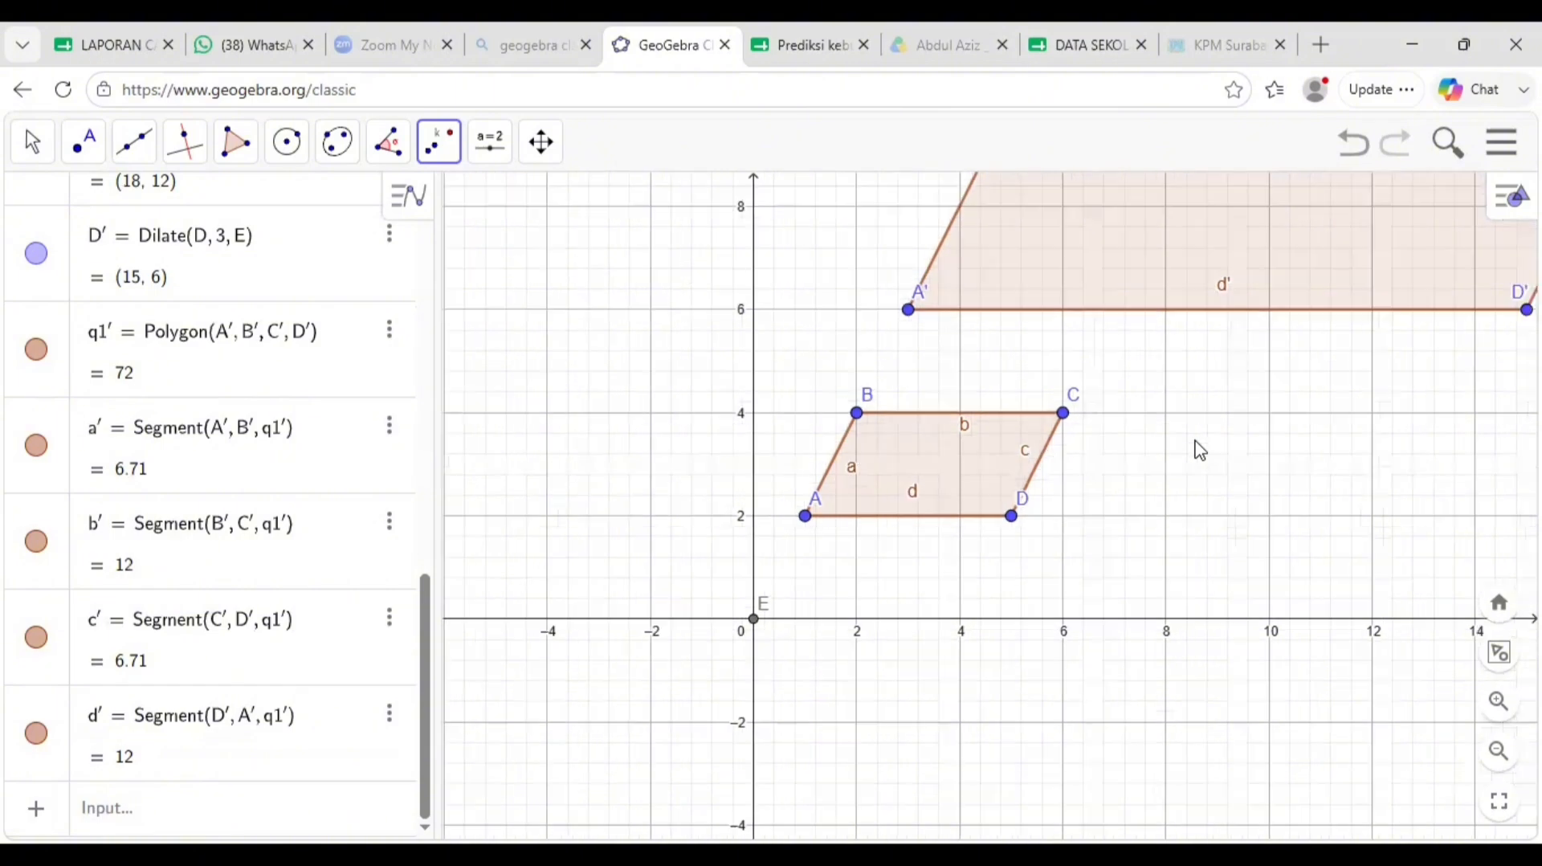
{"action": "scroll", "coordinate": [1200, 450], "scroll_direction": "down", "scroll_amount": 2}
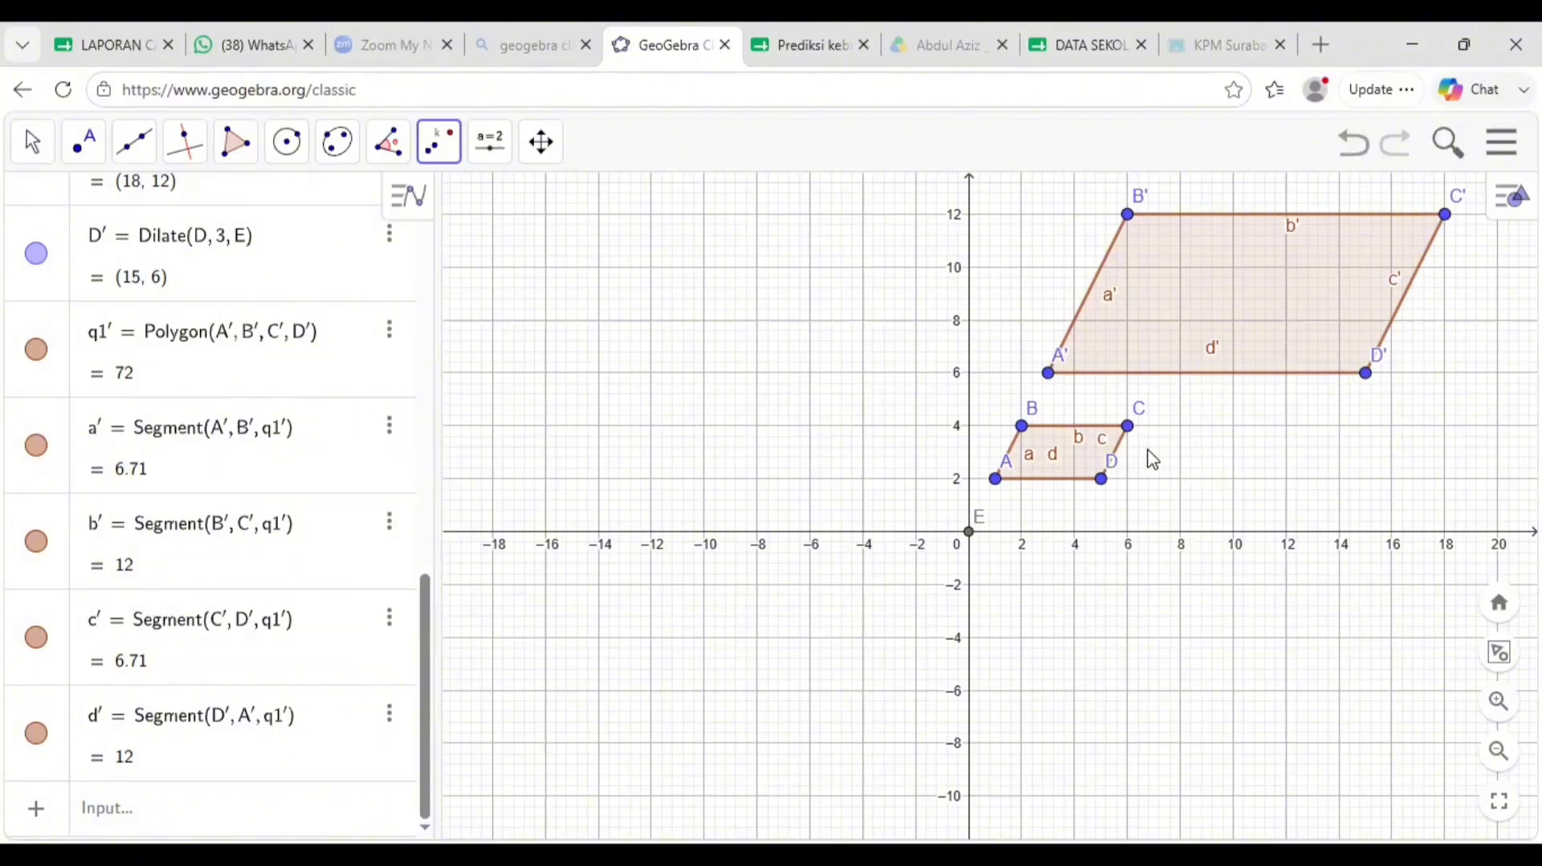
{"action": "scroll", "coordinate": [1006, 499], "scroll_direction": "up", "scroll_amount": 5}
{"action": "scroll", "coordinate": [1006, 500], "scroll_direction": "up", "scroll_amount": 3}
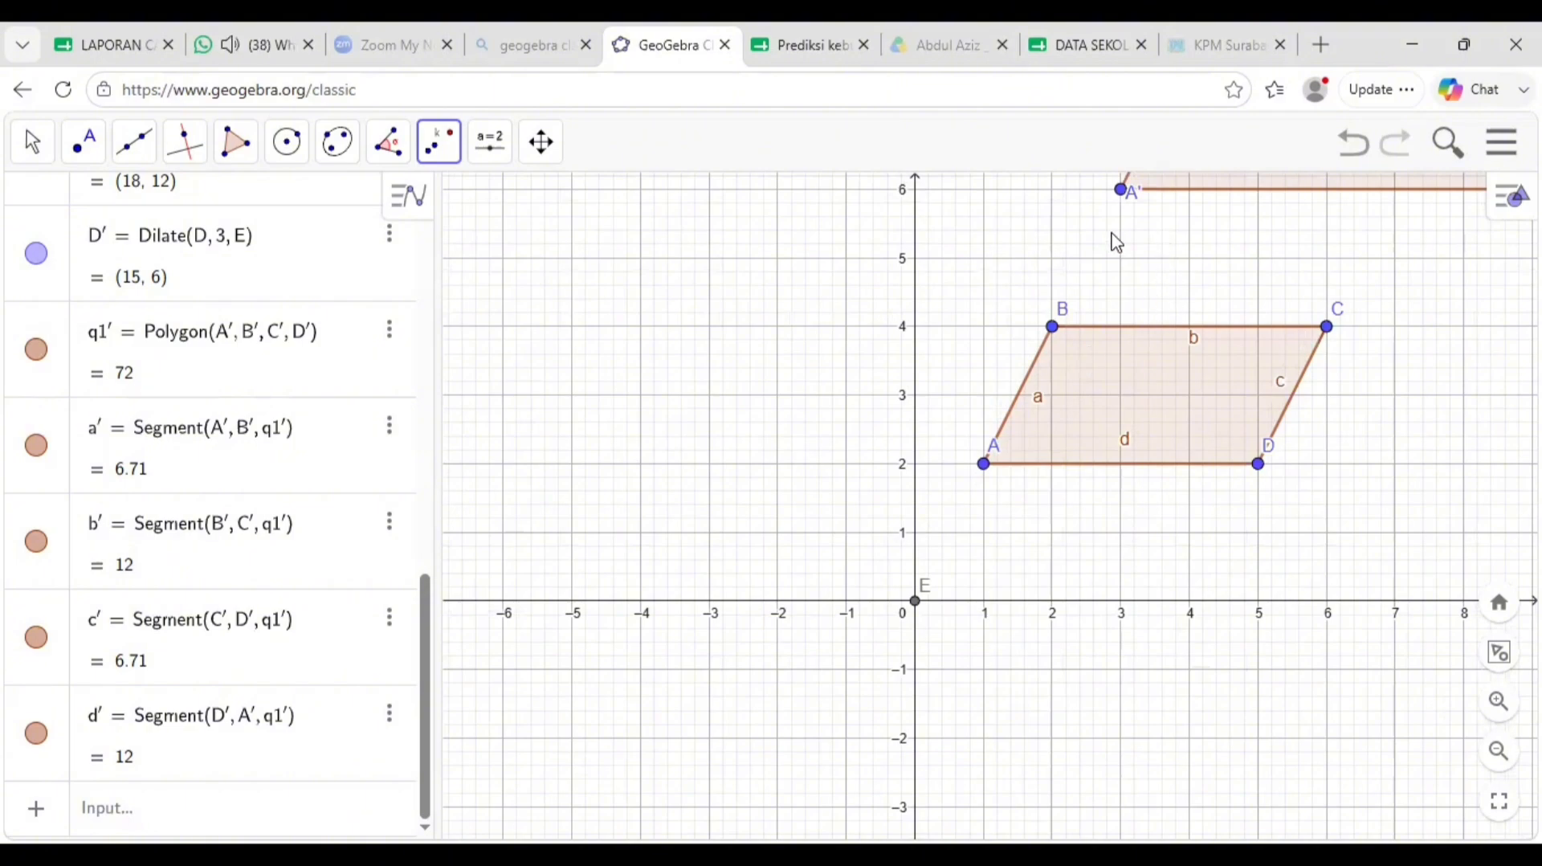
{"action": "left_click", "coordinate": [540, 142]}
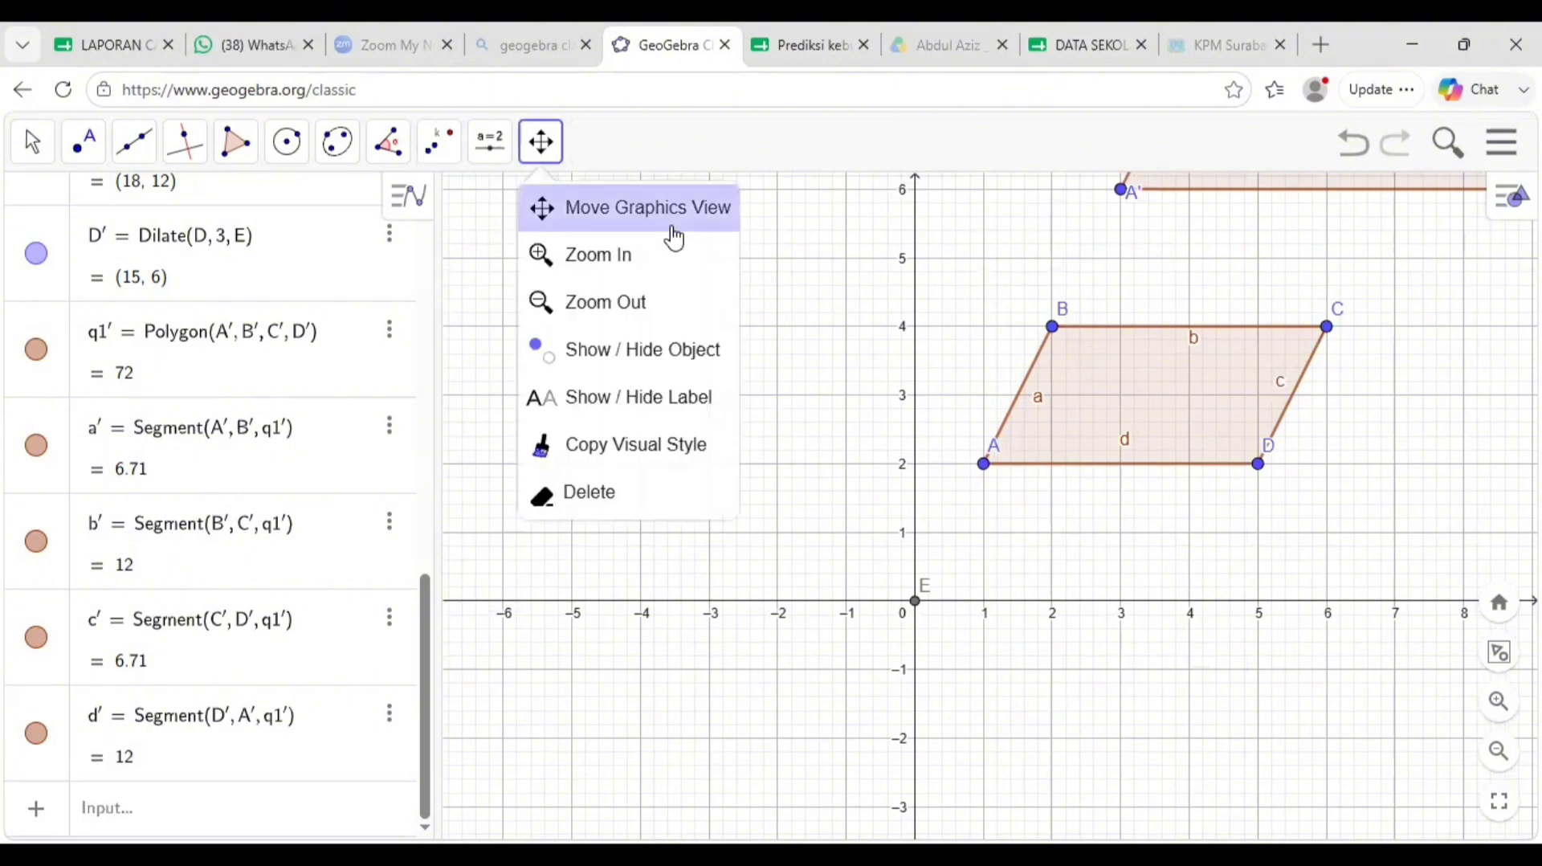
{"action": "left_click_drag", "start_coordinate": [1119, 241], "coordinate": [1103, 344]}
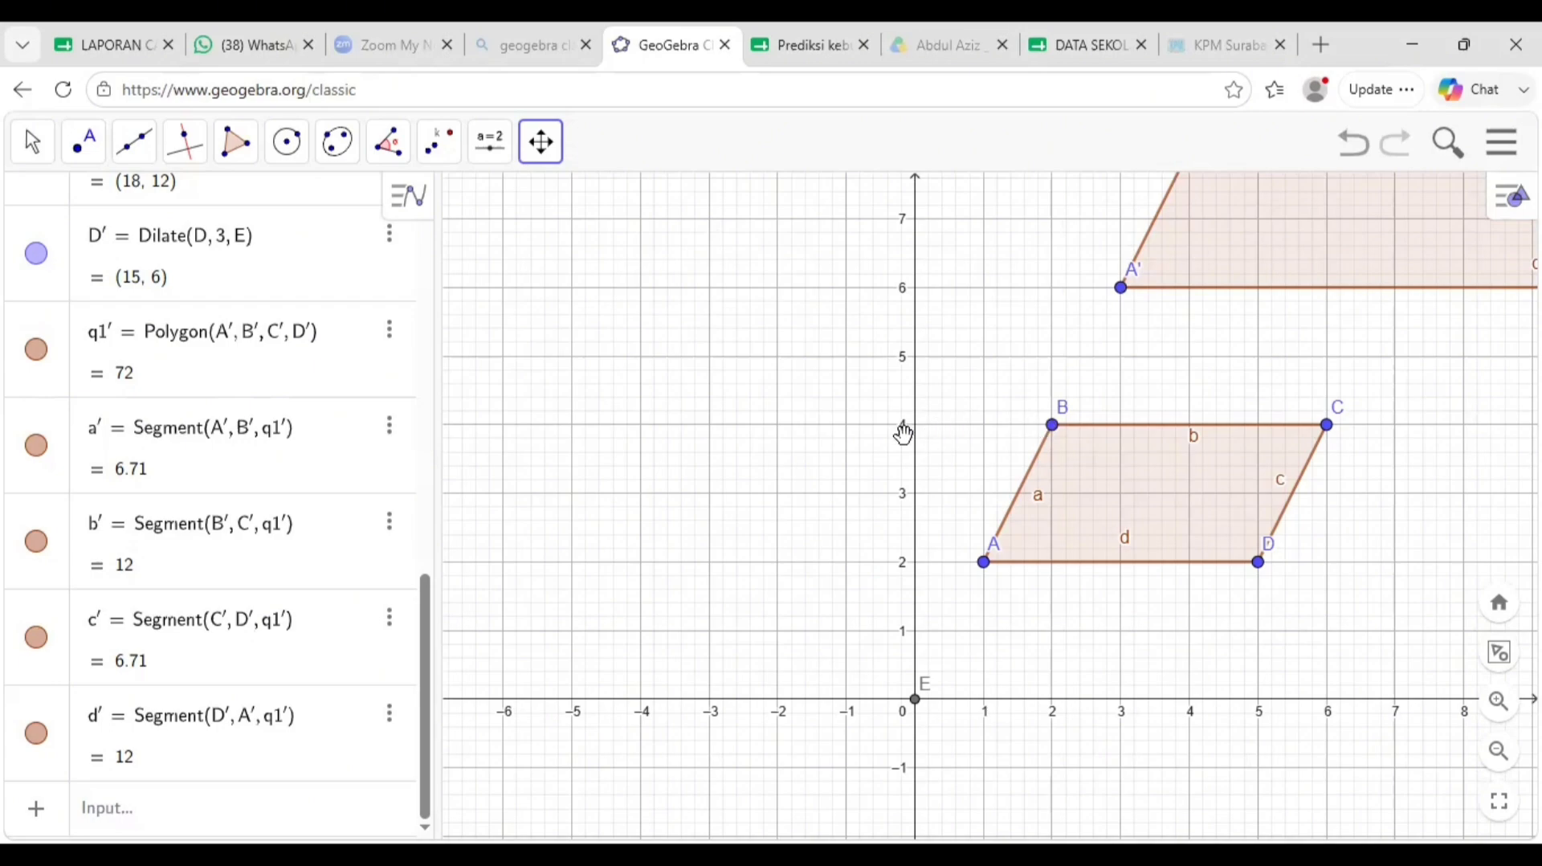
{"action": "left_click_drag", "start_coordinate": [1100, 375], "coordinate": [947, 646]}
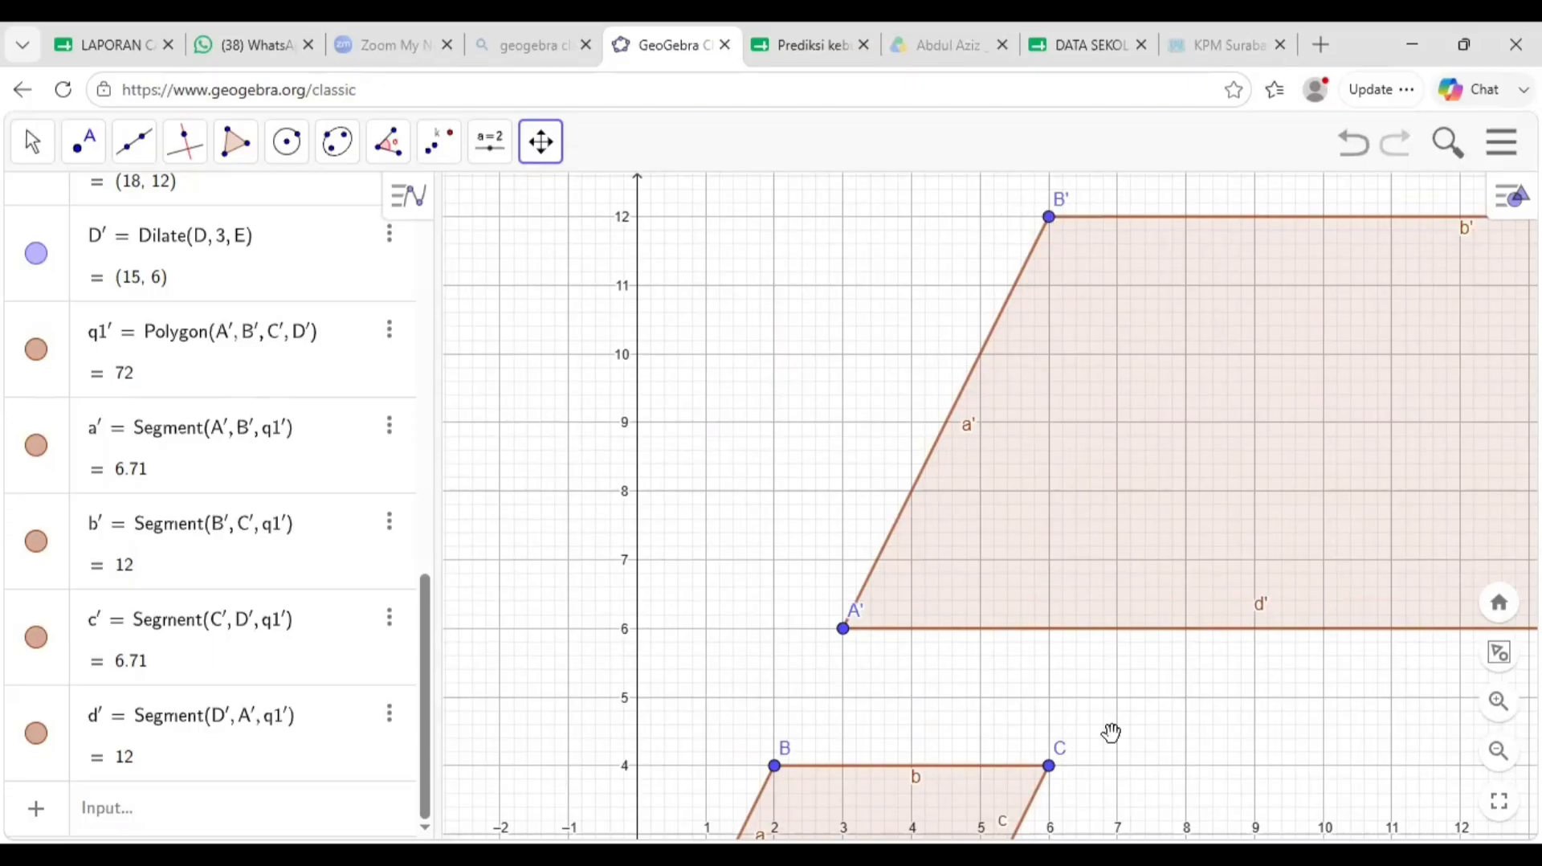
{"action": "left_click_drag", "start_coordinate": [1170, 701], "coordinate": [785, 726]}
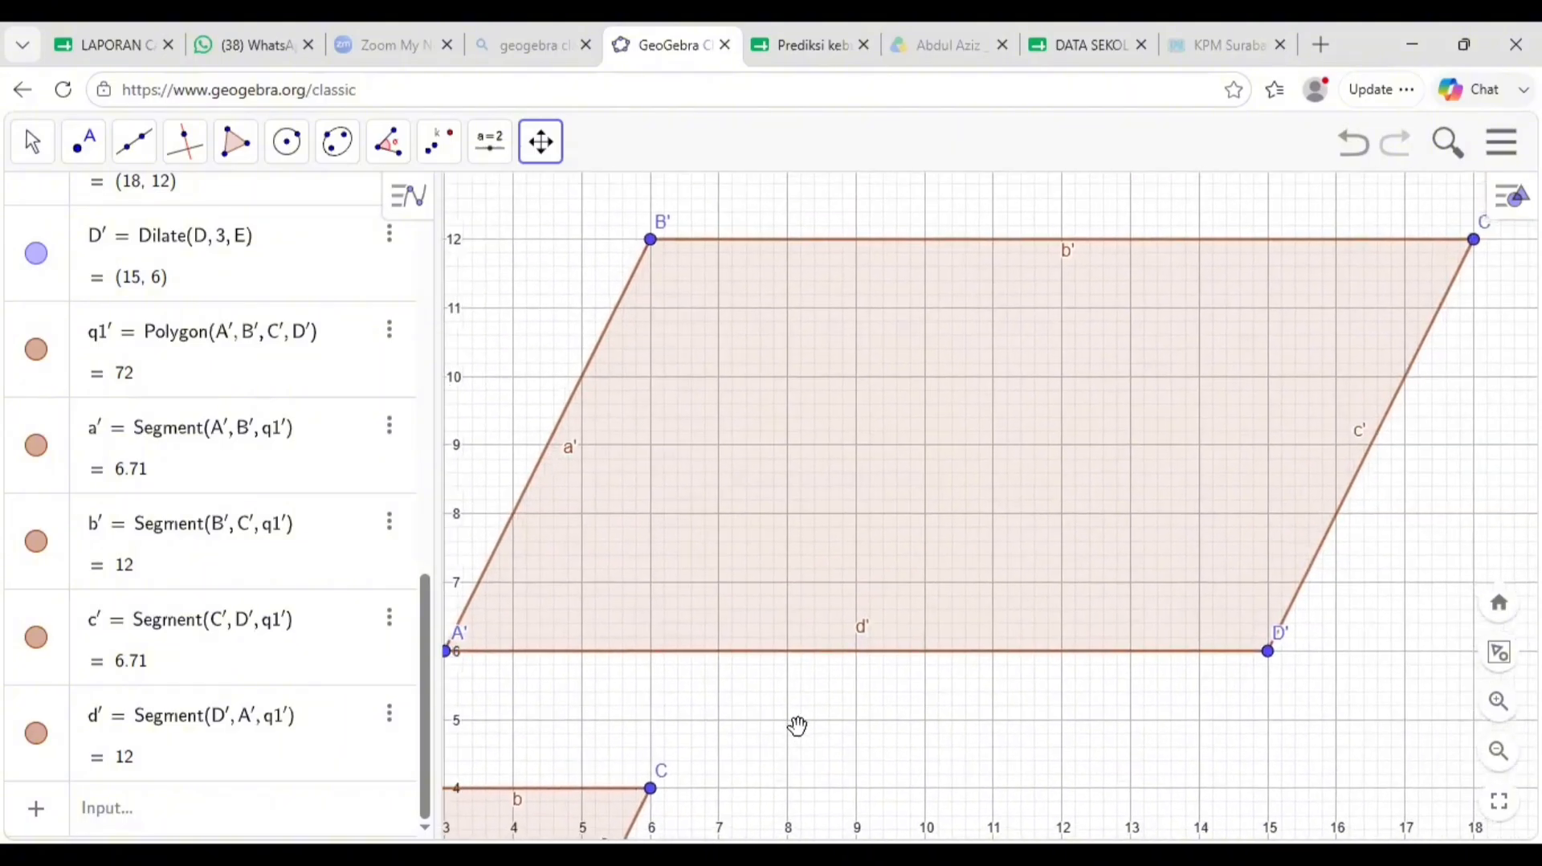
{"action": "left_click_drag", "start_coordinate": [689, 755], "coordinate": [734, 583]}
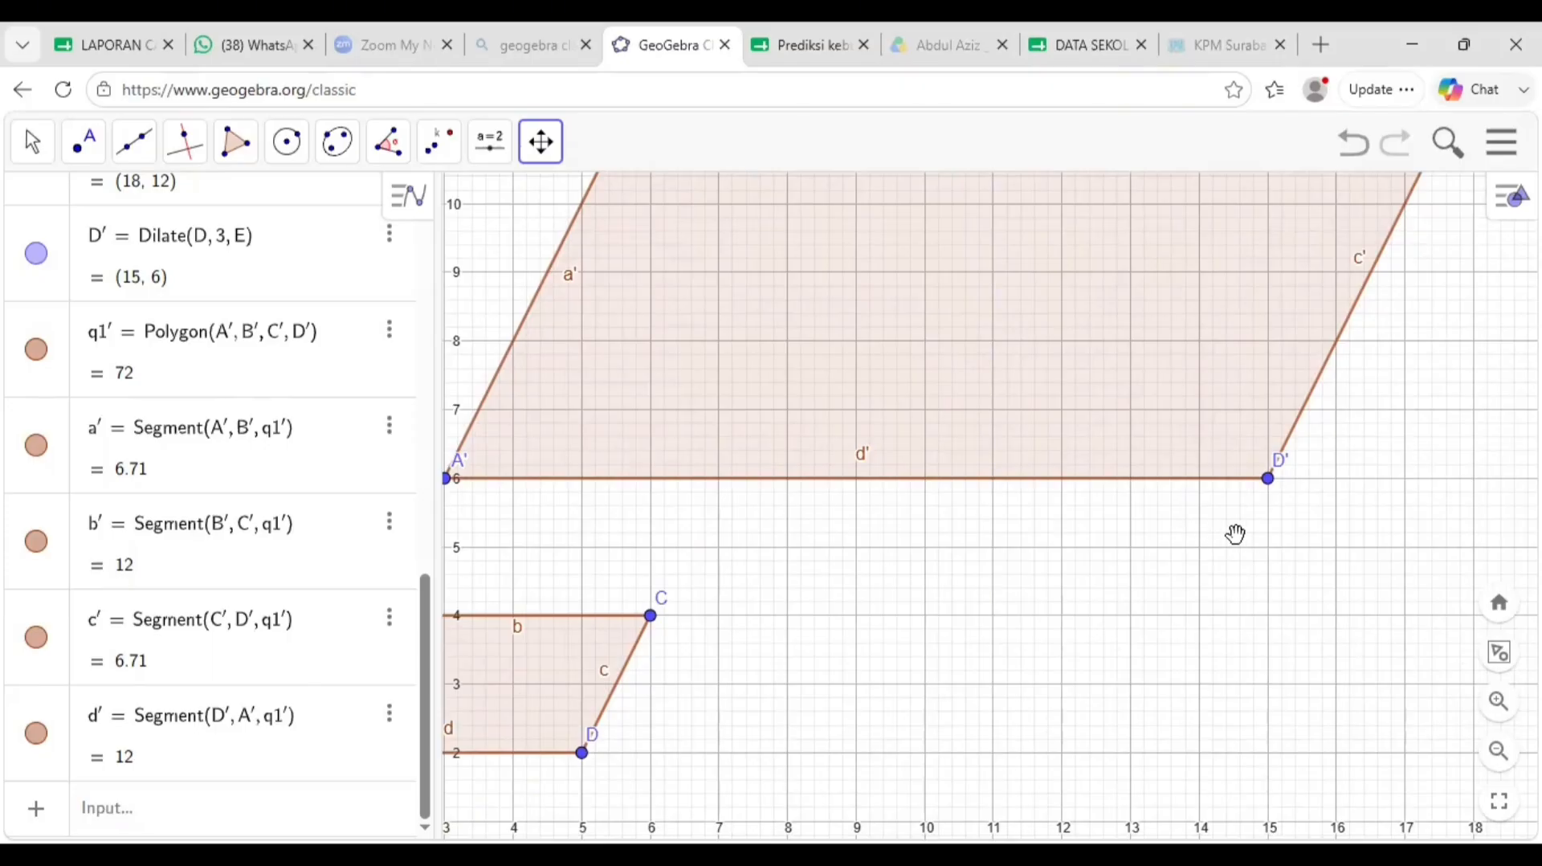
{"action": "left_click_drag", "start_coordinate": [1383, 560], "coordinate": [1156, 733]}
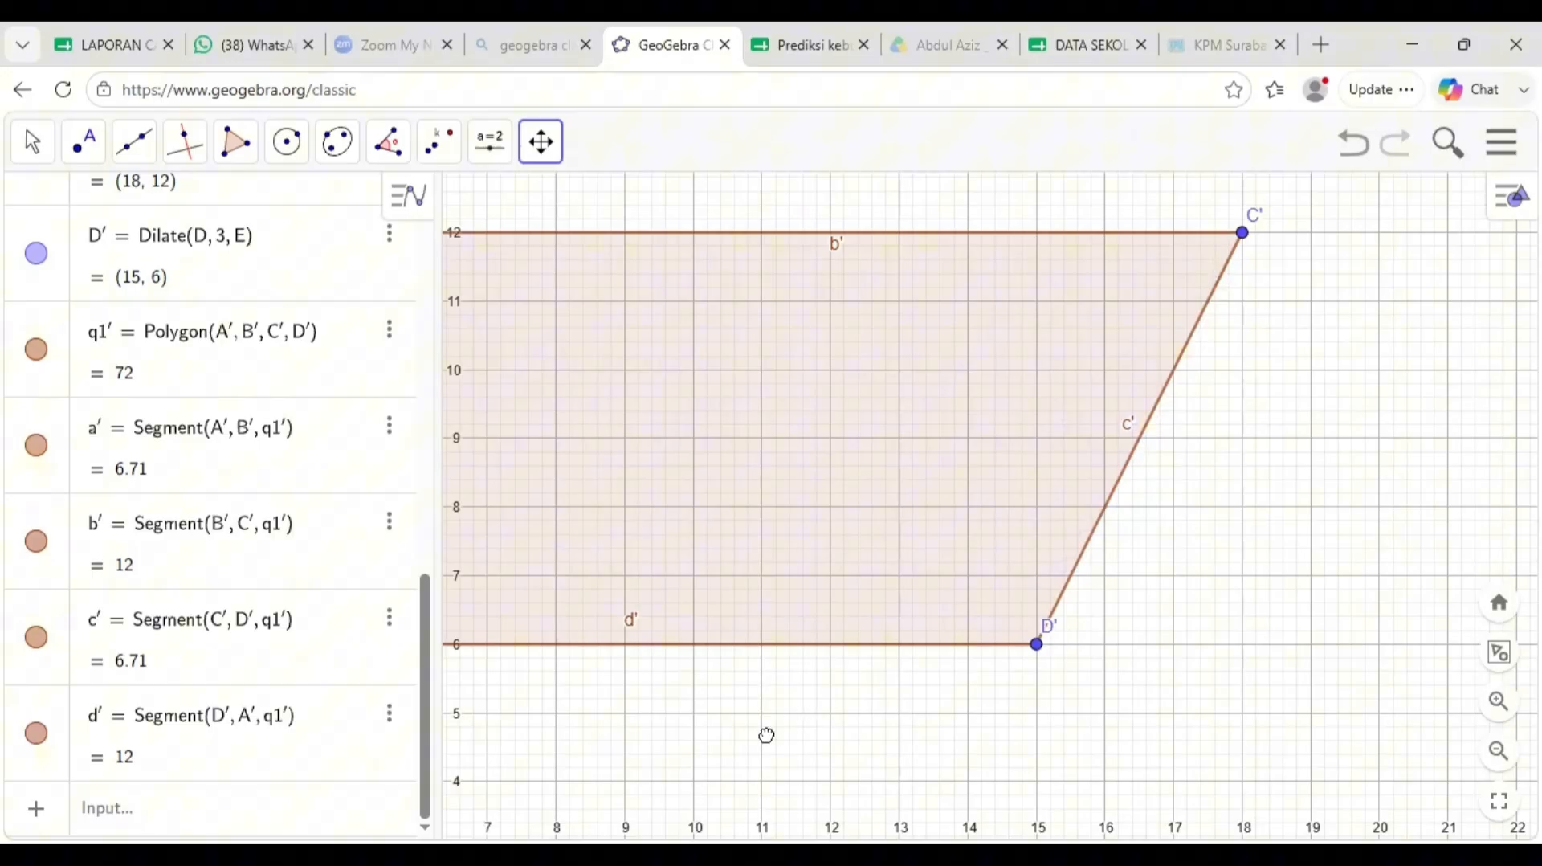
{"action": "left_click_drag", "start_coordinate": [796, 700], "coordinate": [951, 487]}
{"action": "left_click_drag", "start_coordinate": [540, 696], "coordinate": [571, 695]}
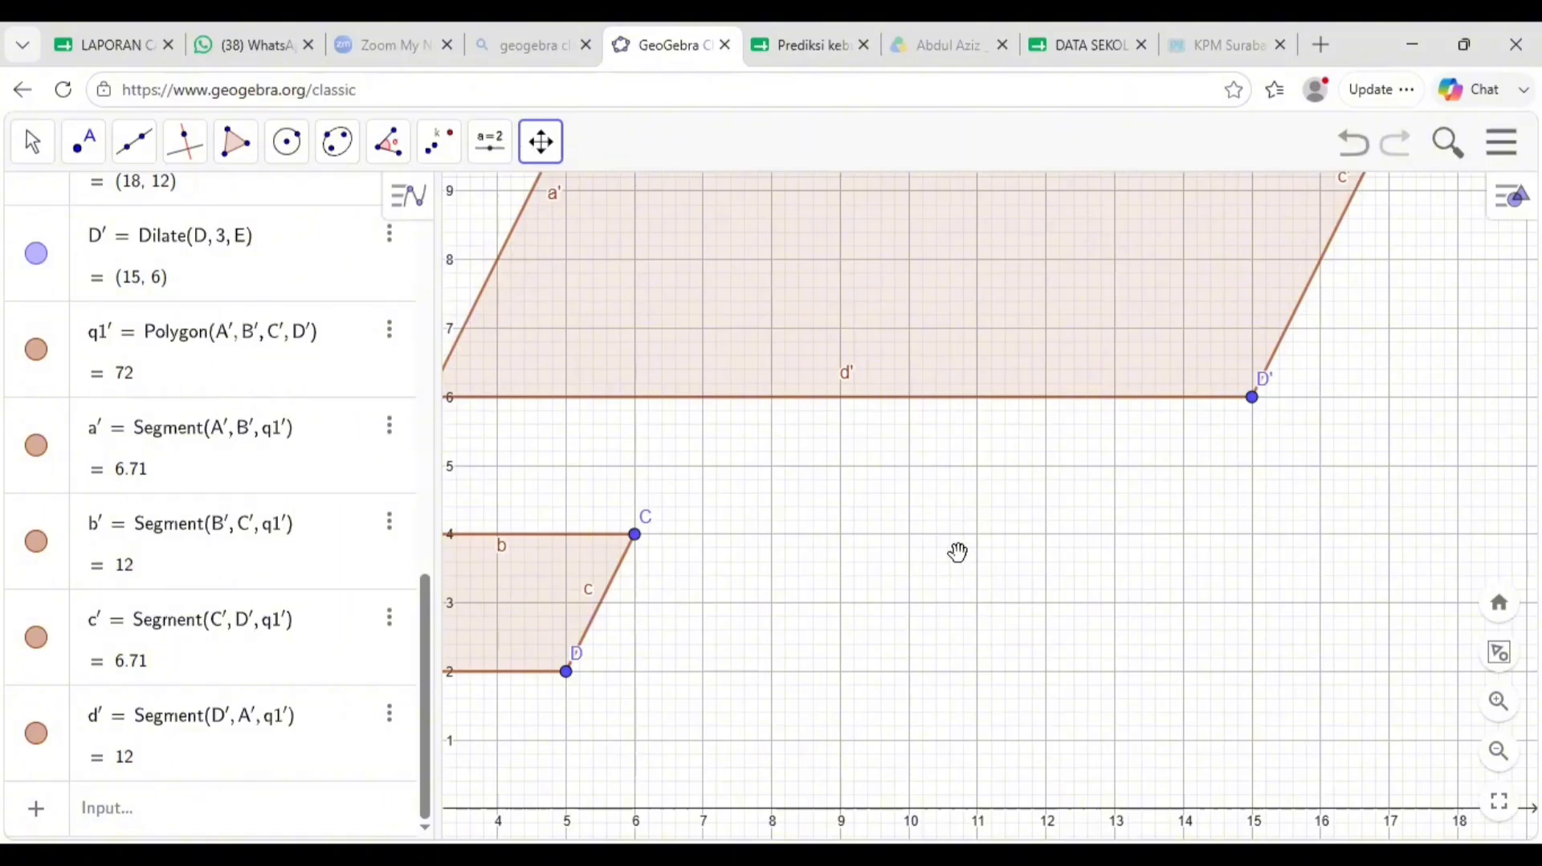
{"action": "scroll", "coordinate": [981, 511], "scroll_direction": "down", "scroll_amount": 8}
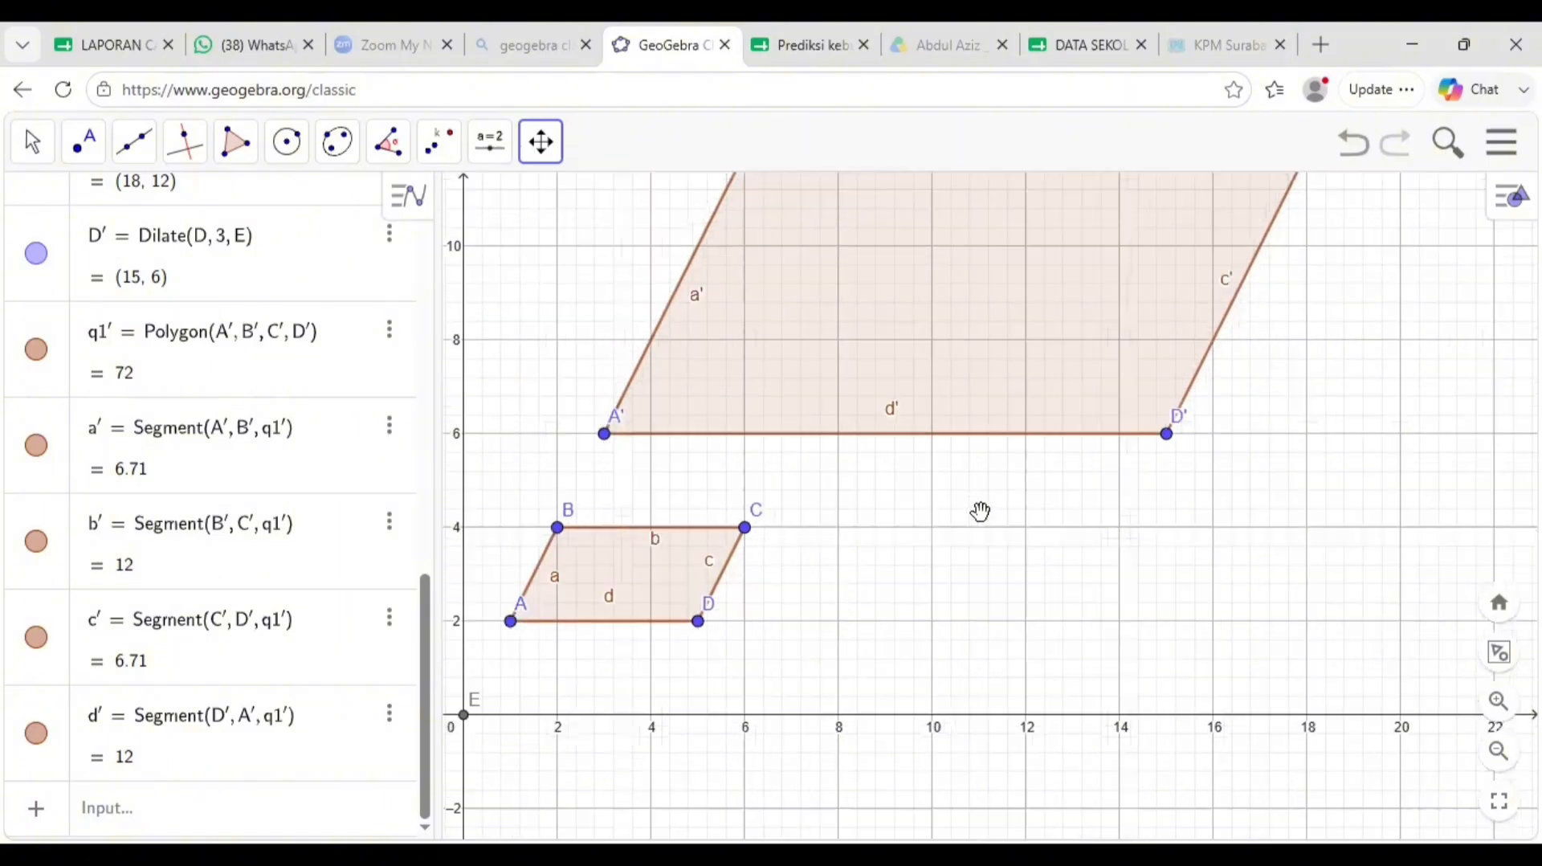